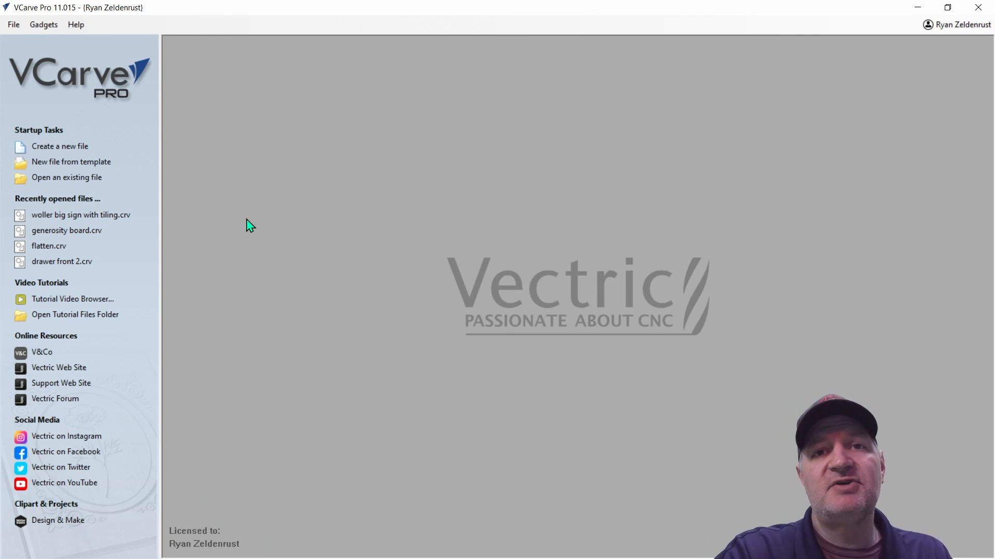
# Start a new file from the template "Woller Sign Template for Video" in the Vcarve stuff folder
pyautogui.click(59, 165)
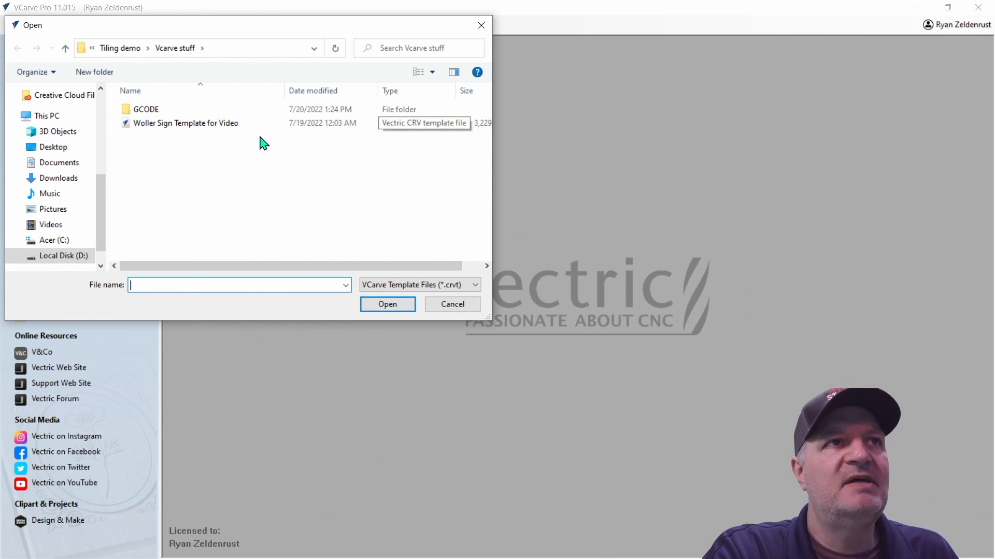
pyautogui.click(244, 124)
pyautogui.click(388, 306)
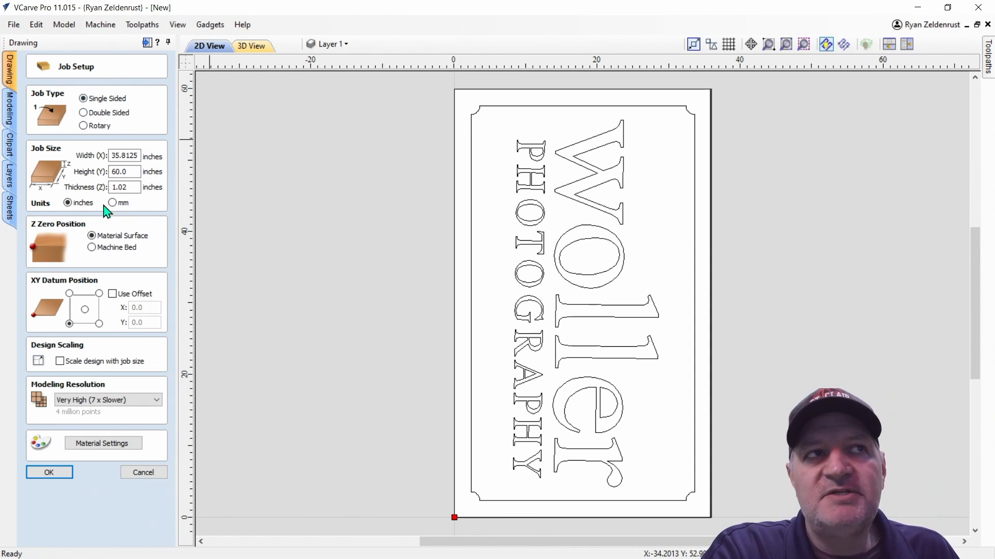
# Set the material thickness to 1 inch, use the job's lower-left corner as XY datum, and accept the job setup
pyautogui.doubleClick(129, 188)
pyautogui.press('BackSpace')
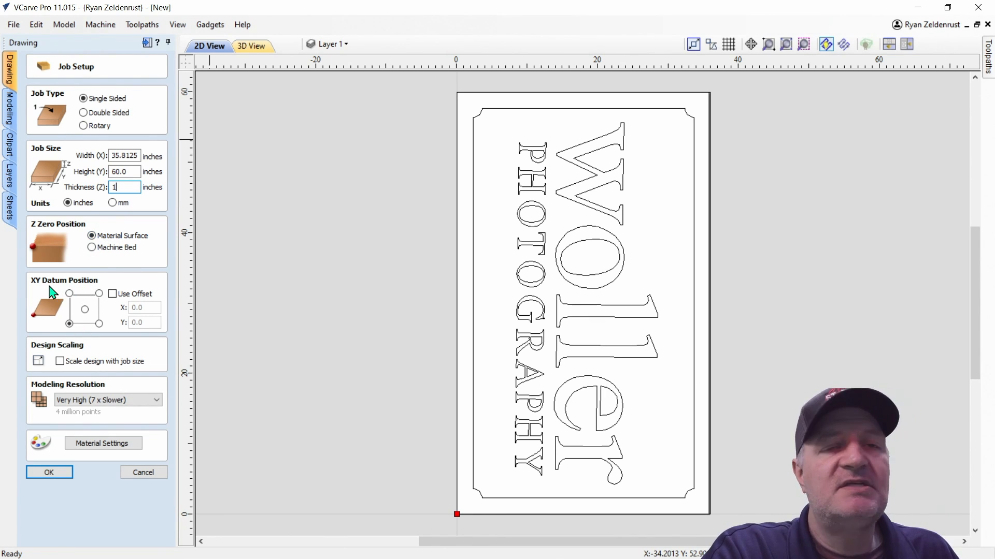
pyautogui.click(70, 325)
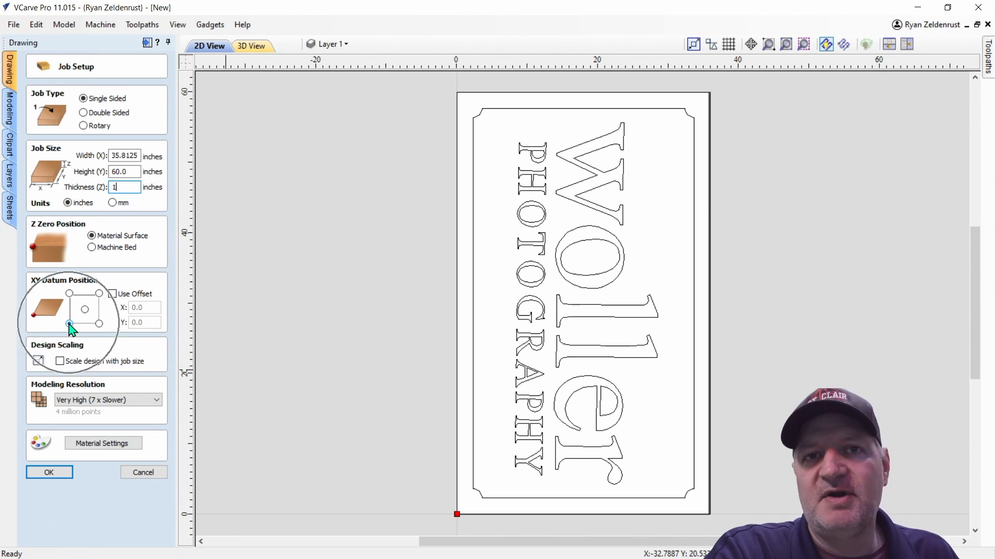
pyautogui.click(50, 472)
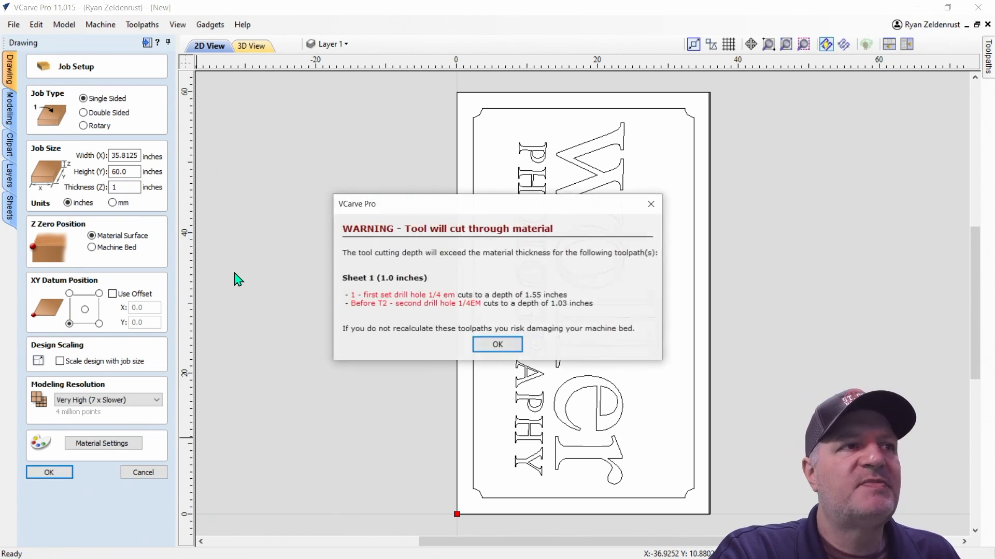
pyautogui.click(505, 346)
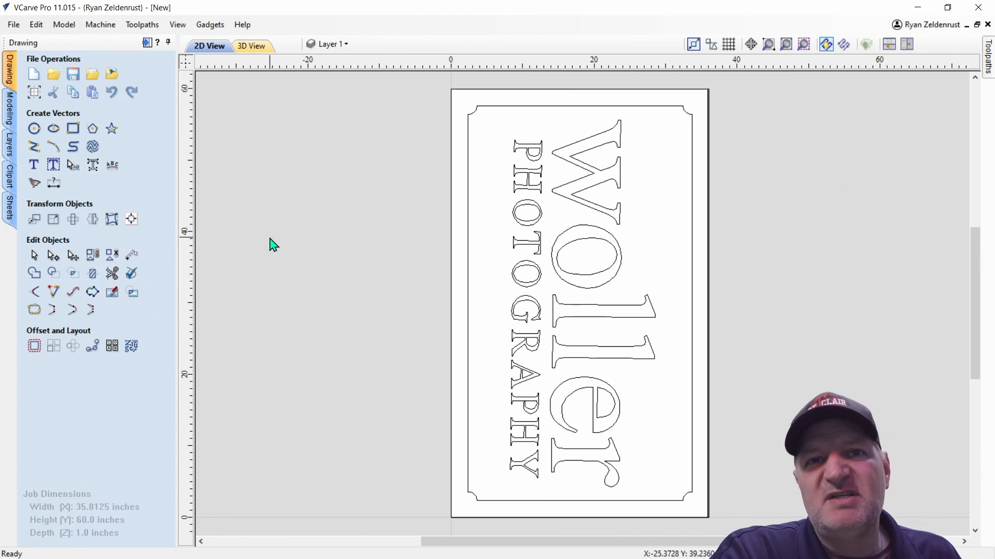
# Turn on toolpath tiling for the sign and choose Feed-through in Y as the tiling mode
pyautogui.click(146, 43)
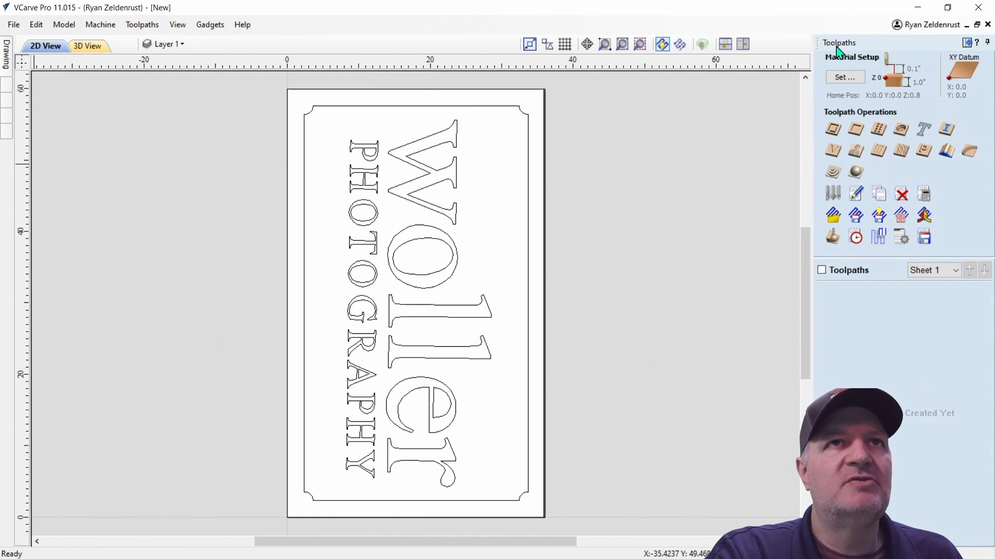
pyautogui.click(883, 237)
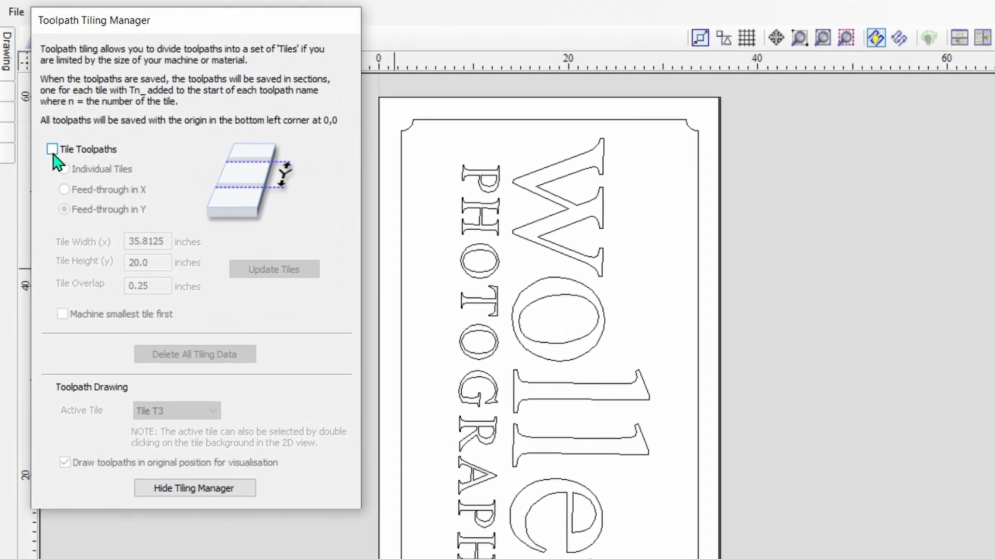
pyautogui.click(52, 152)
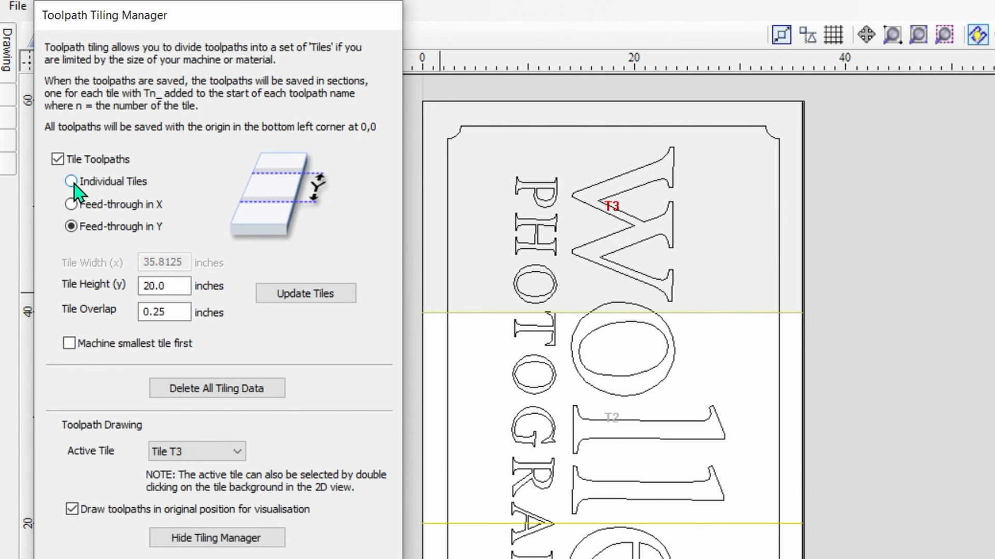
pyautogui.click(71, 181)
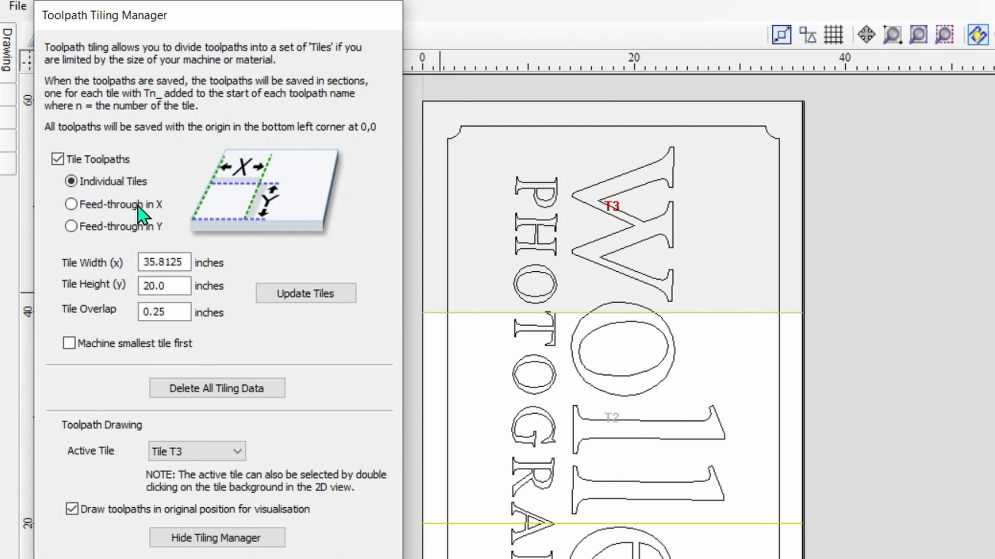
pyautogui.click(71, 205)
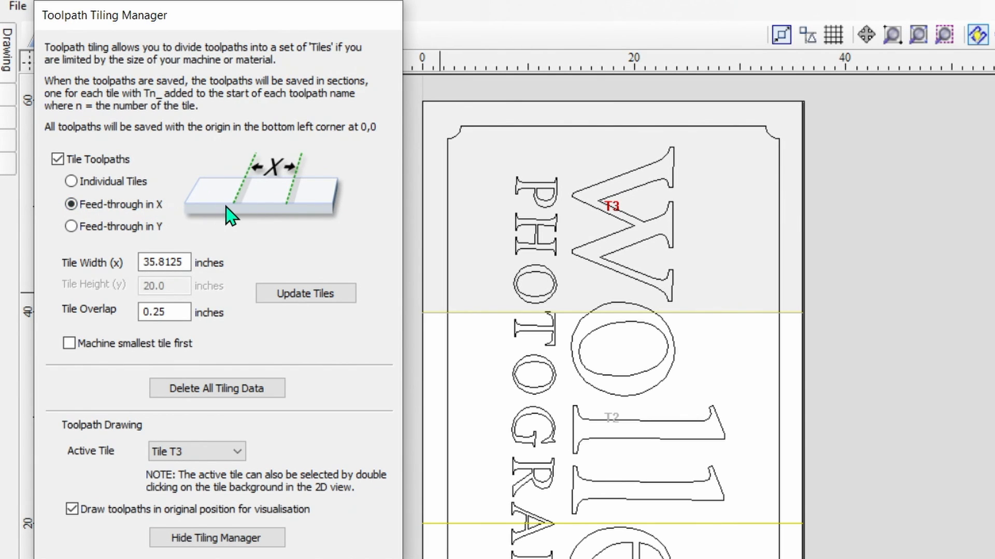
pyautogui.click(71, 227)
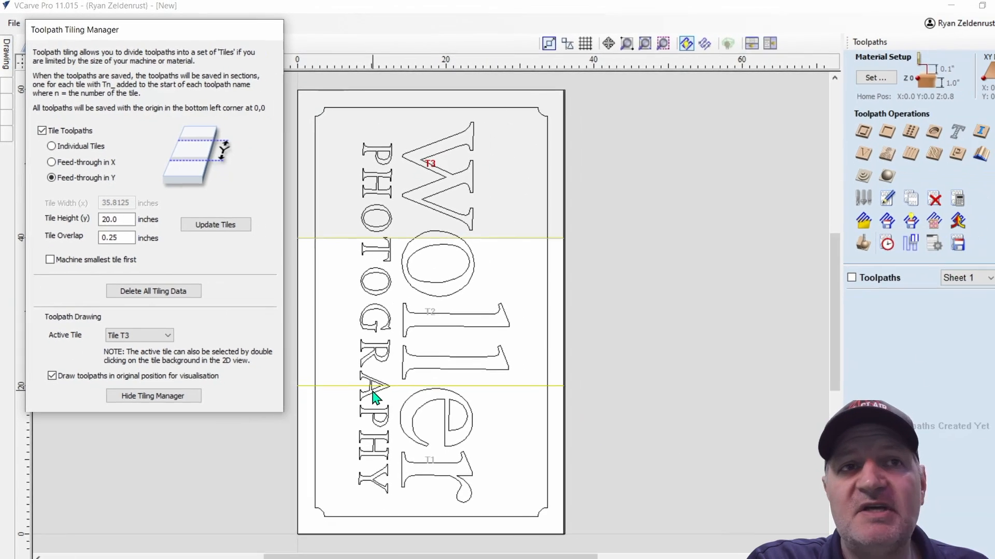
# Inspect the tile boundaries and make tiles T2, T1 and T3 active in turn to examine each section, closing the tiling manager
pyautogui.press('ctrl')
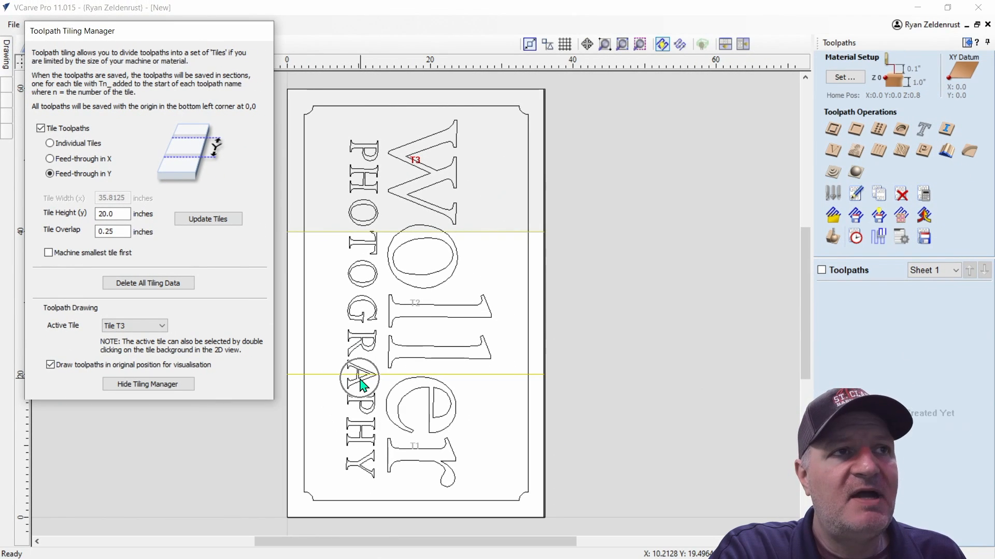
pyautogui.scroll(3, 362, 383)
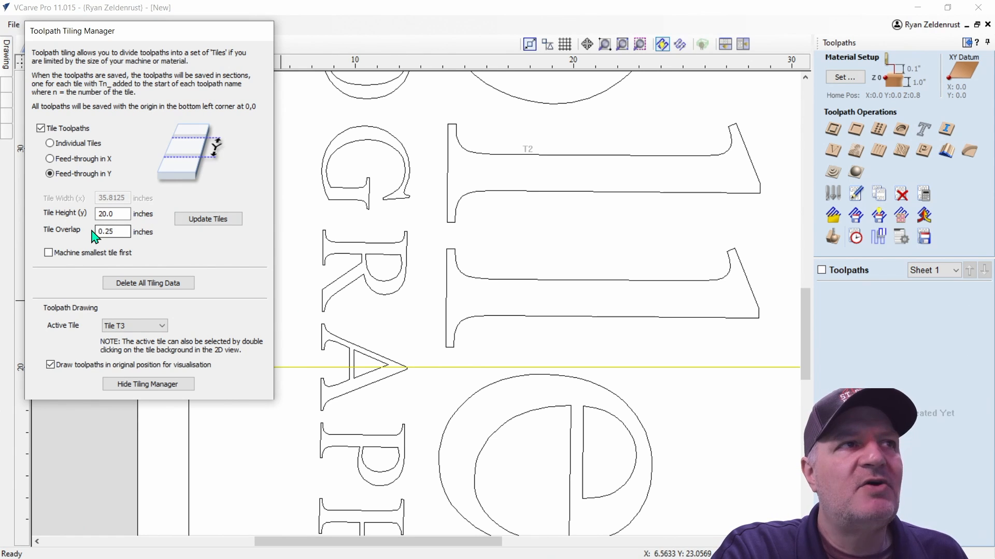
pyautogui.scroll(-3, 444, 260)
pyautogui.scroll(-2, 440, 207)
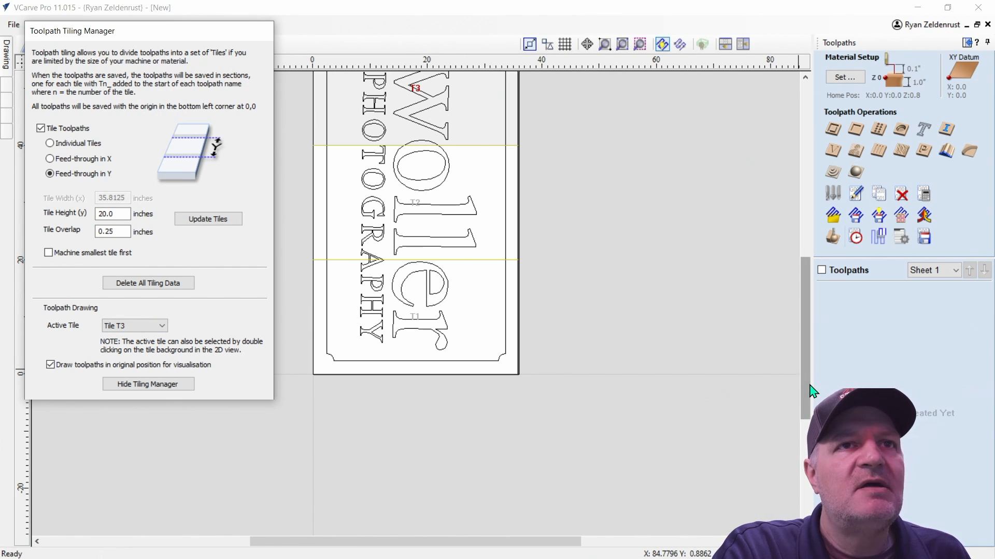
pyautogui.scroll(3, 810, 387)
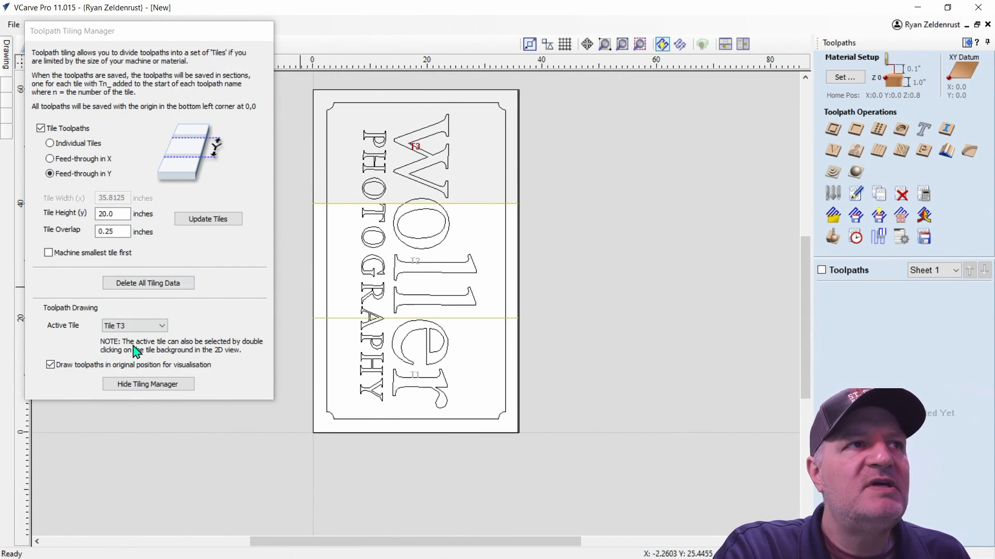
pyautogui.click(165, 327)
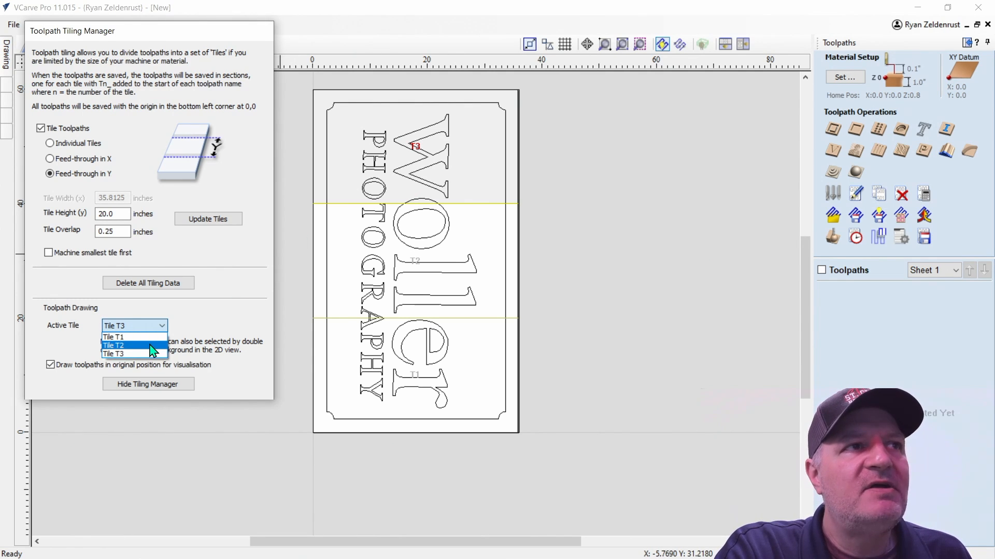
pyautogui.click(150, 346)
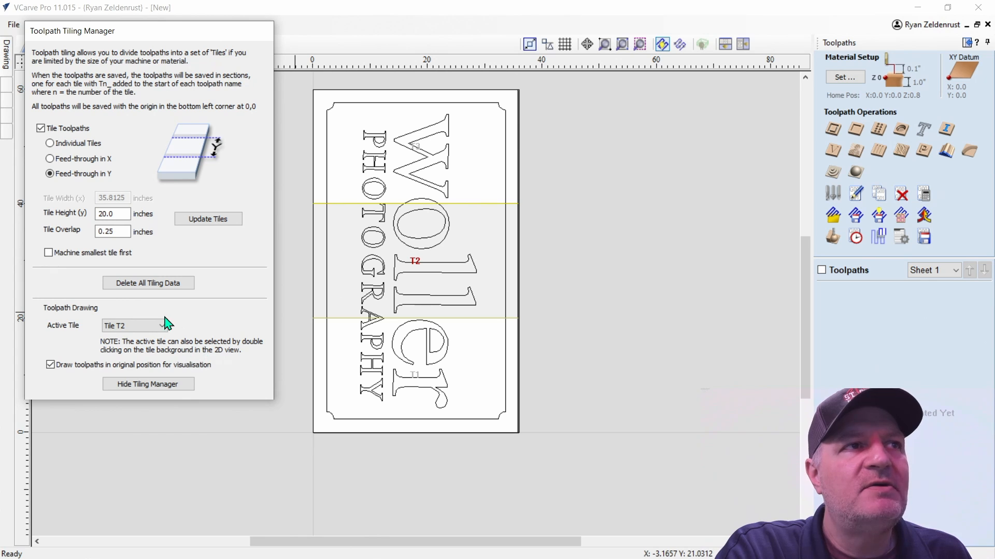
pyautogui.click(164, 326)
pyautogui.click(155, 337)
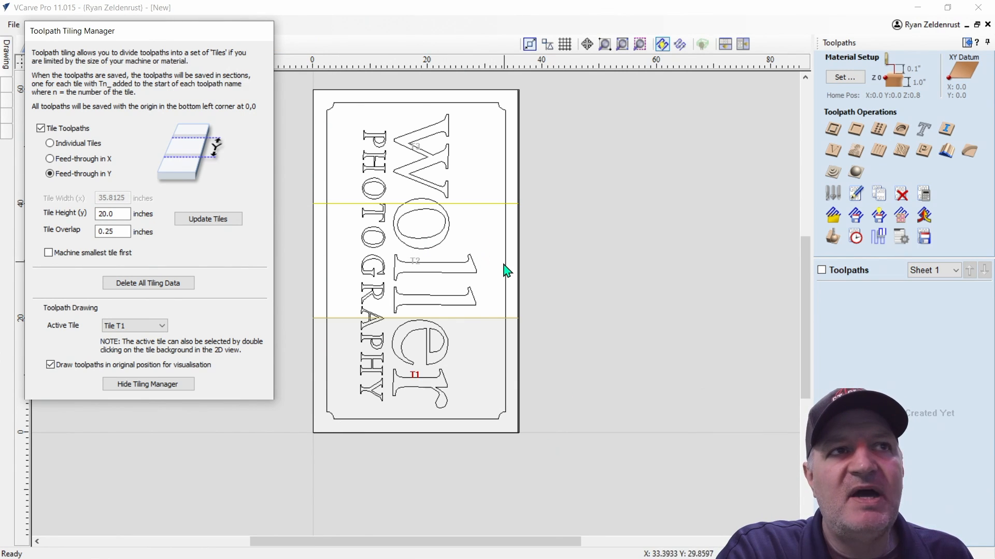
pyautogui.click(150, 326)
pyautogui.click(124, 345)
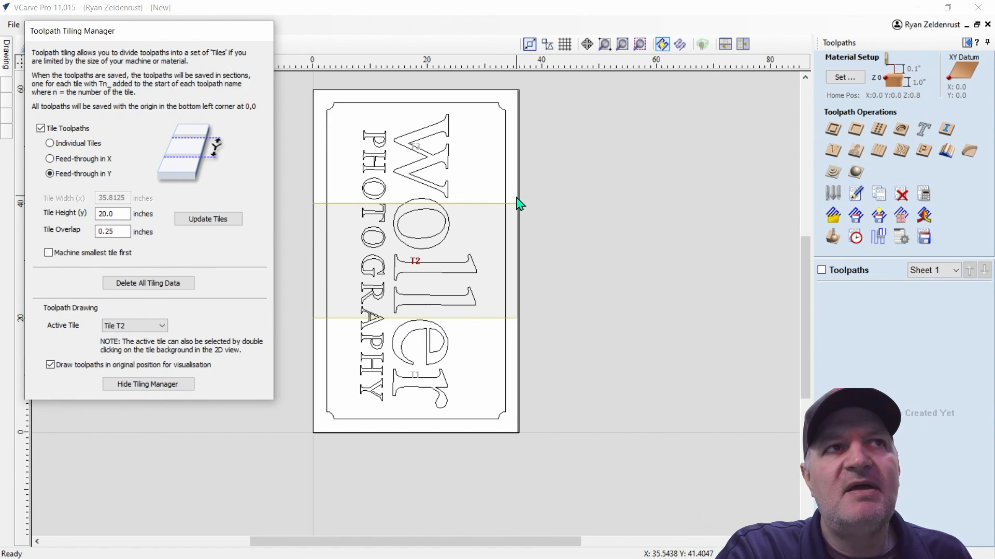
pyautogui.click(164, 328)
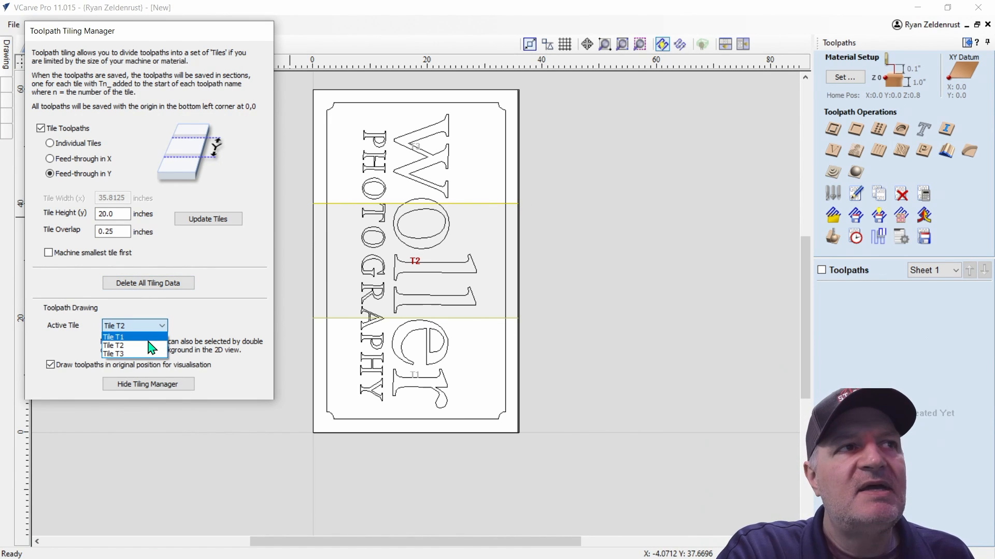
pyautogui.click(139, 355)
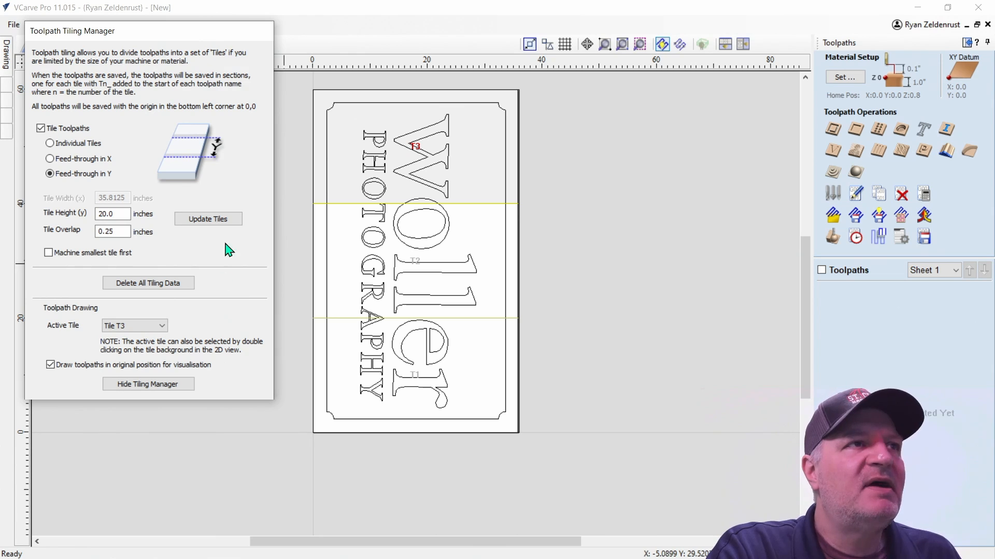
pyautogui.click(155, 385)
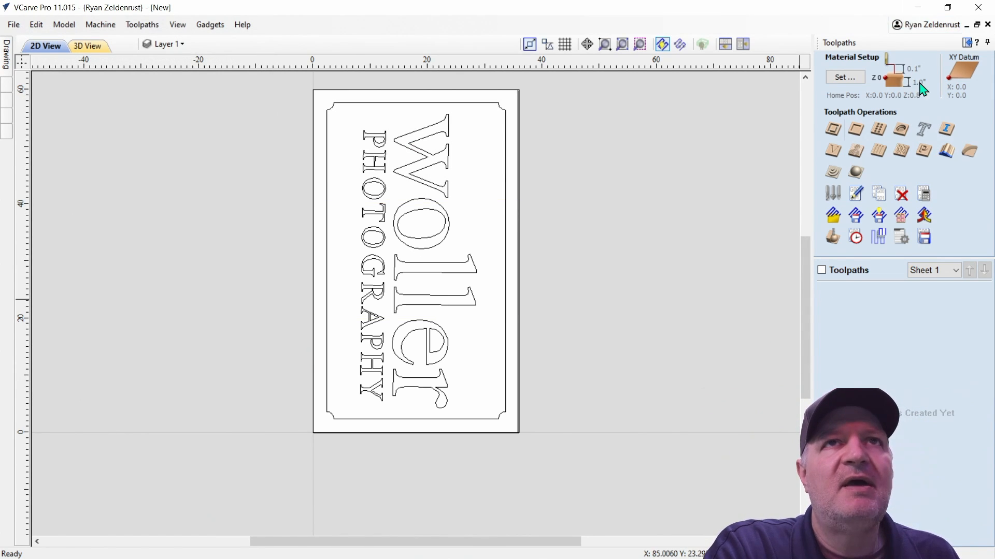
# Place a horizontal guide at Y 1.0 inch and a vertical guide at X 35.0 inches in the sign's margins
pyautogui.click(967, 42)
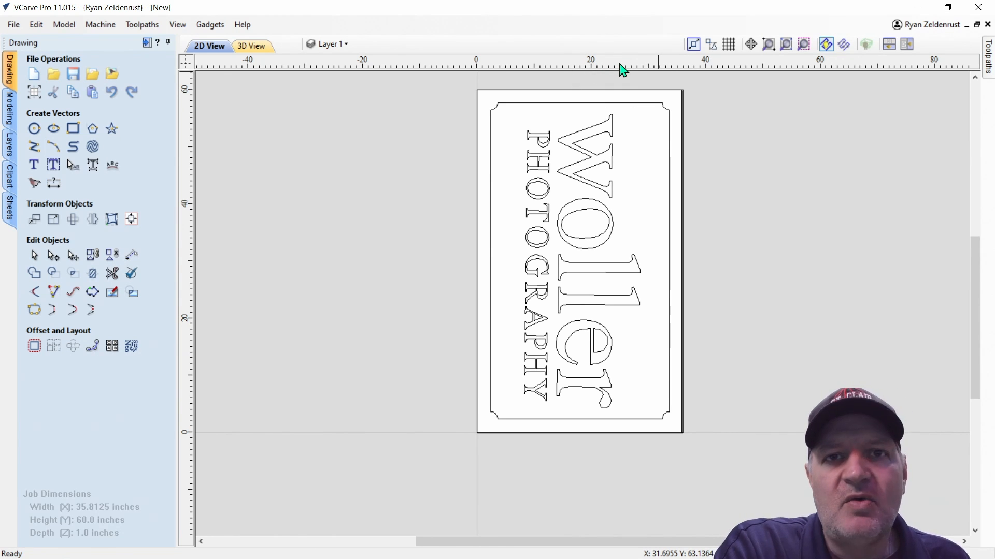
pyautogui.moveTo(620, 64); pyautogui.dragTo(615, 436)
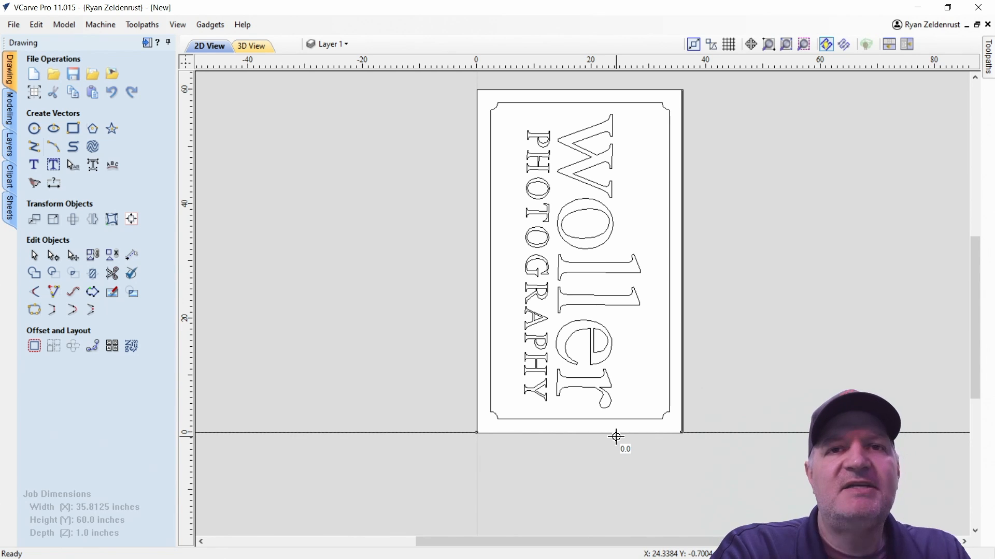
pyautogui.moveTo(616, 437); pyautogui.dragTo(612, 425)
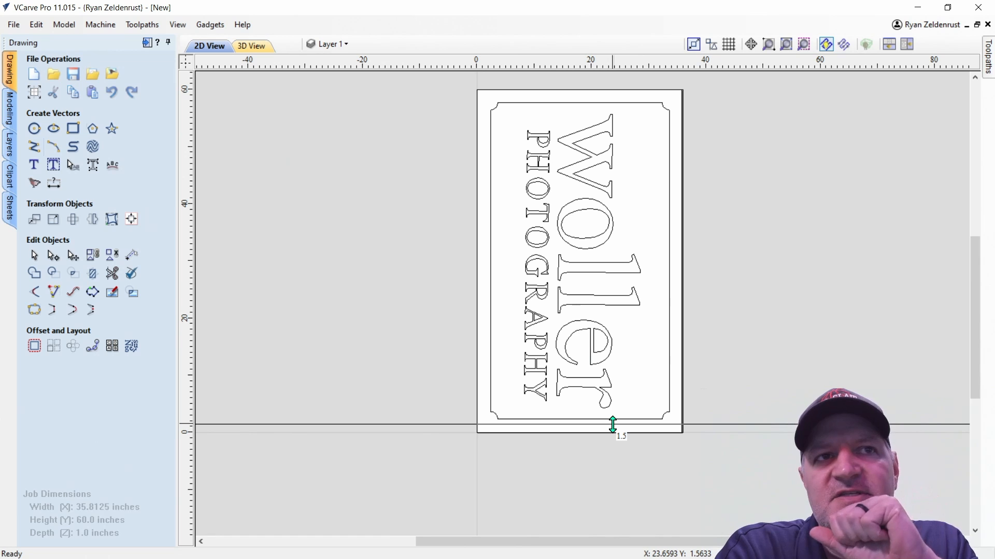
pyautogui.moveTo(612, 425); pyautogui.dragTo(613, 428)
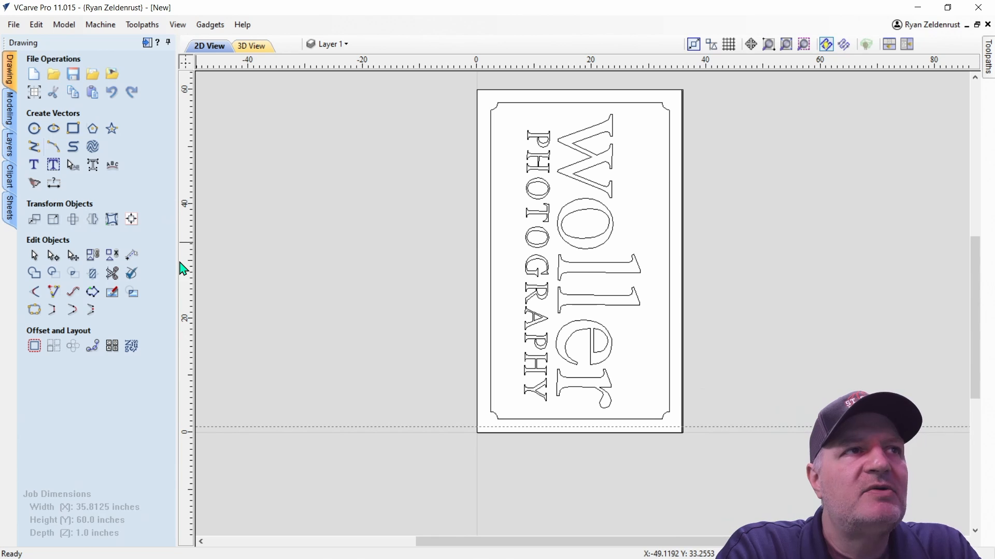
pyautogui.moveTo(190, 279); pyautogui.dragTo(698, 369)
# Draw a 0.5-inch diameter circle centred on the guide intersection at X 35.0, Y 1.0
pyautogui.scroll(2, 675, 363)
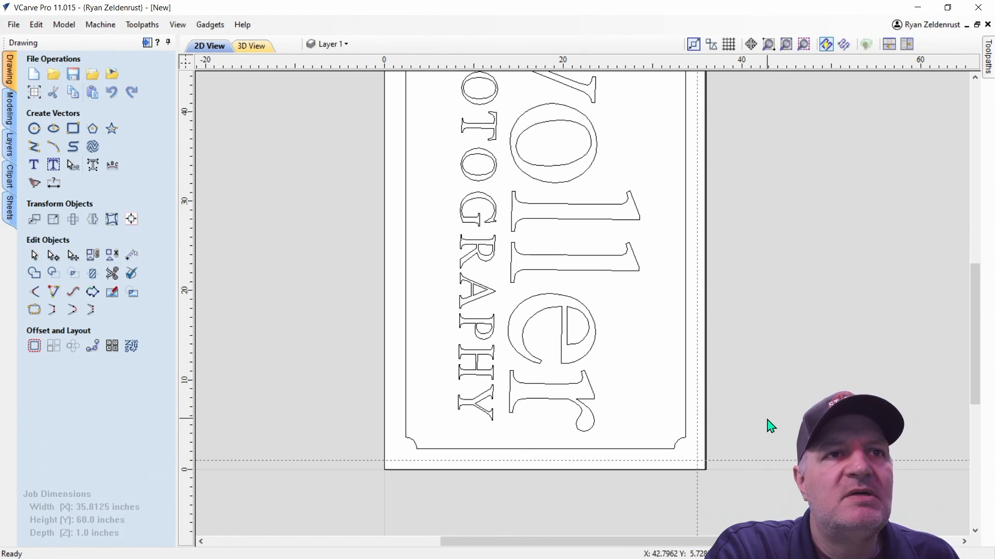
pyautogui.click(34, 128)
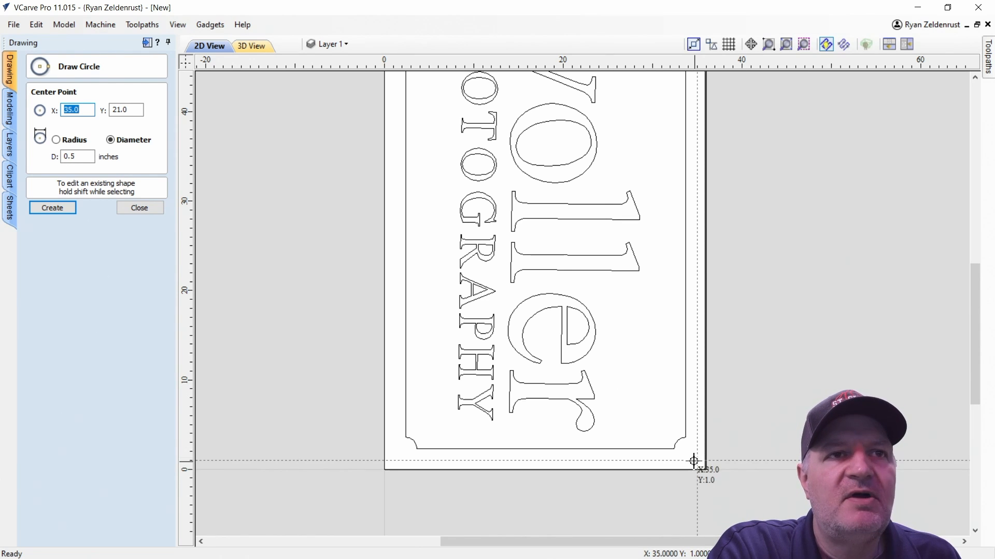
pyautogui.scroll(5, 693, 461)
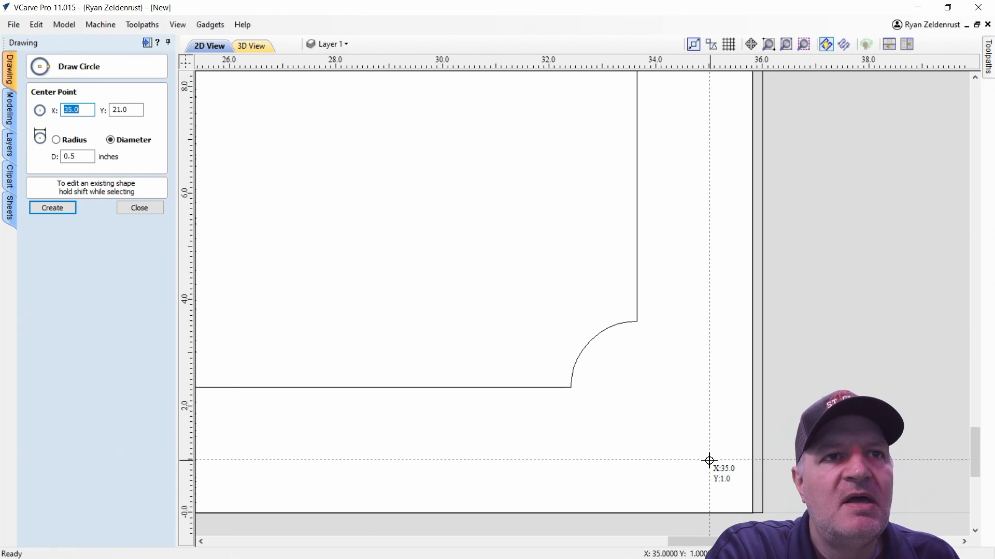
pyautogui.click(709, 461)
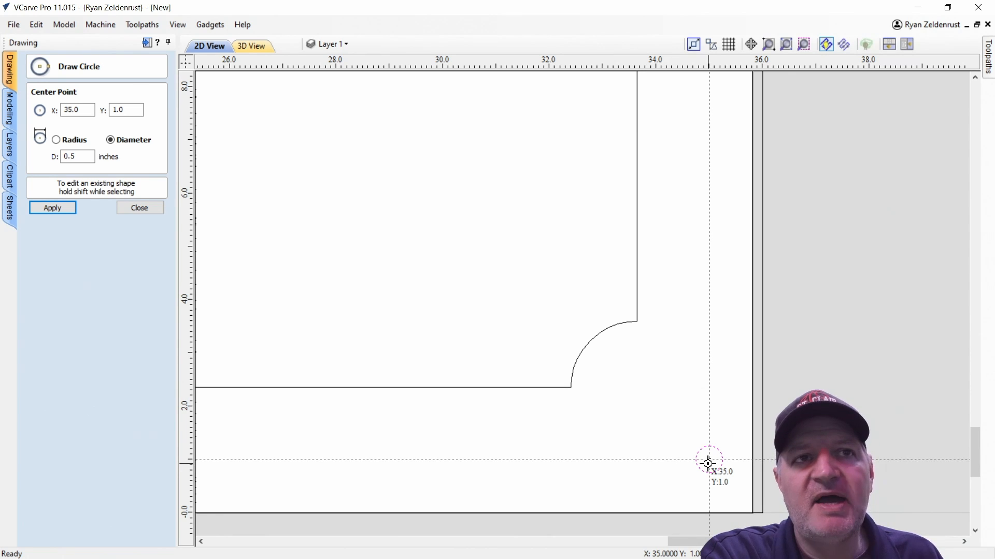
pyautogui.scroll(-8, 793, 342)
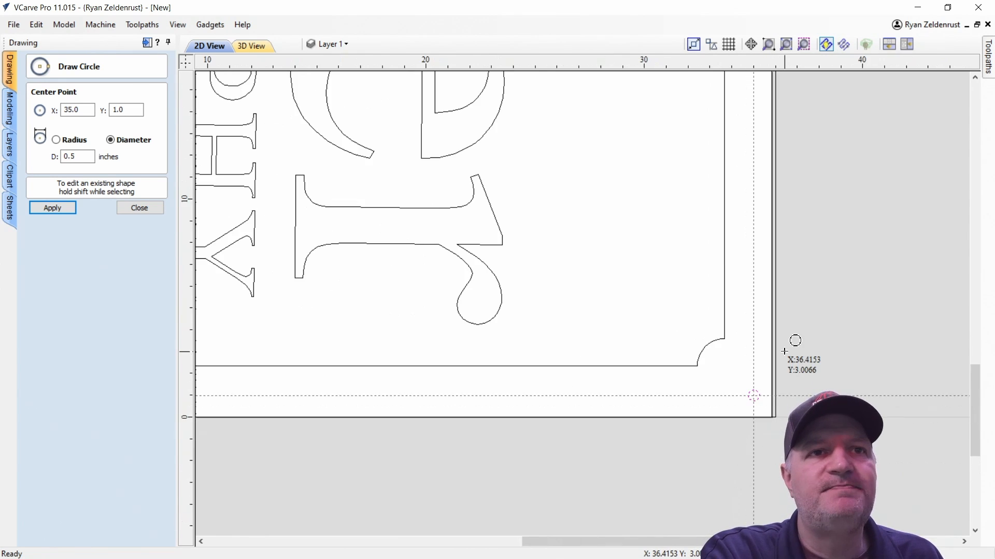
pyautogui.click(139, 208)
# Create two new parallel guides relative to the horizontal 1.0-inch guide, using a 20-inch offset
pyautogui.scroll(3, 792, 296)
pyautogui.scroll(-3, 762, 280)
pyautogui.moveTo(973, 409); pyautogui.dragTo(977, 381)
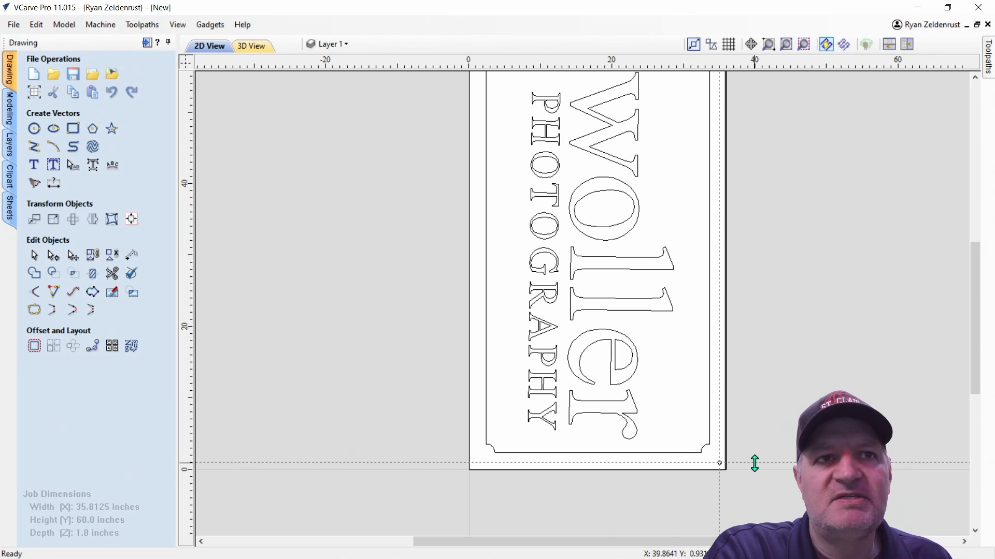
pyautogui.click(412, 462)
pyautogui.doubleClick(413, 462)
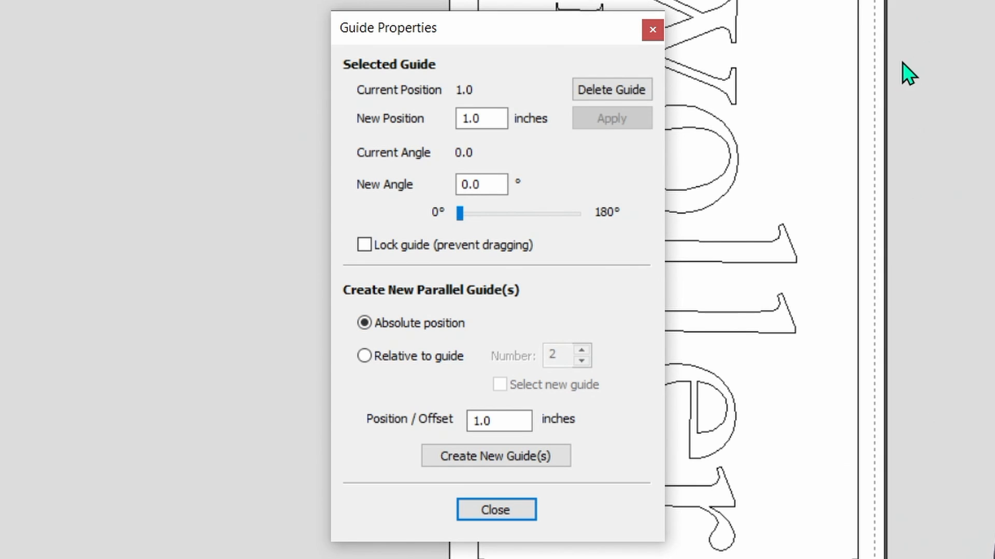
pyautogui.click(364, 356)
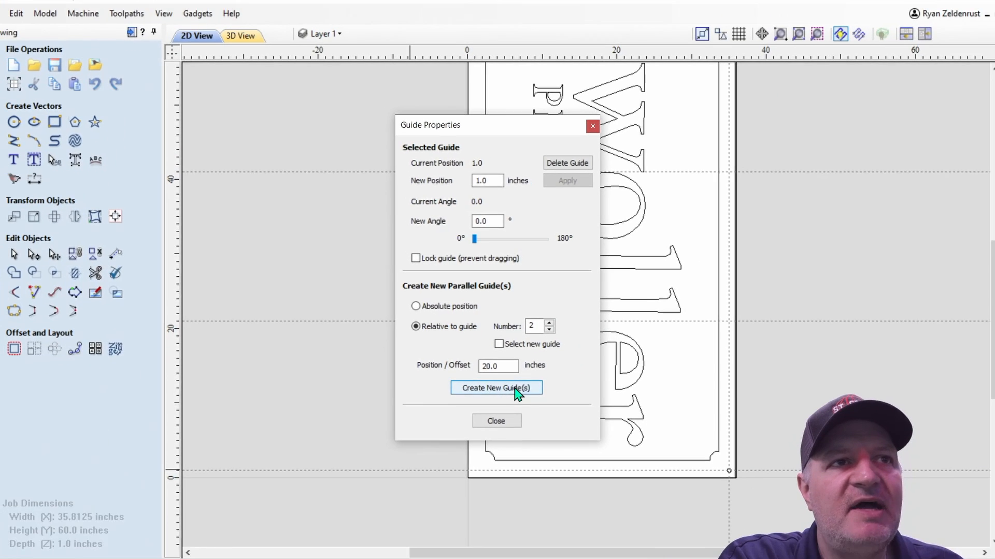
# Close the guide properties and check the positions of the two new parallel horizontal guides
pyautogui.click(505, 415)
pyautogui.click(495, 448)
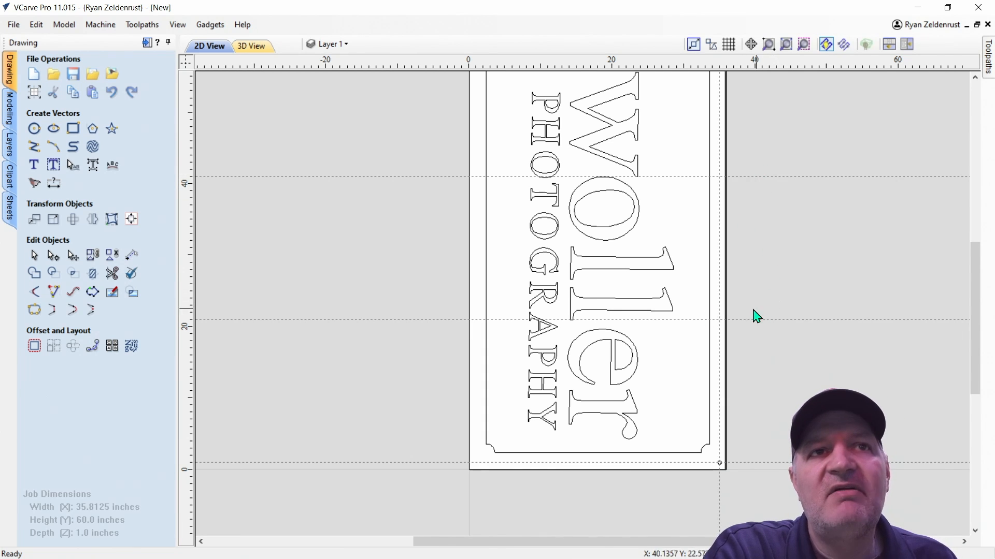
pyautogui.doubleClick(430, 320)
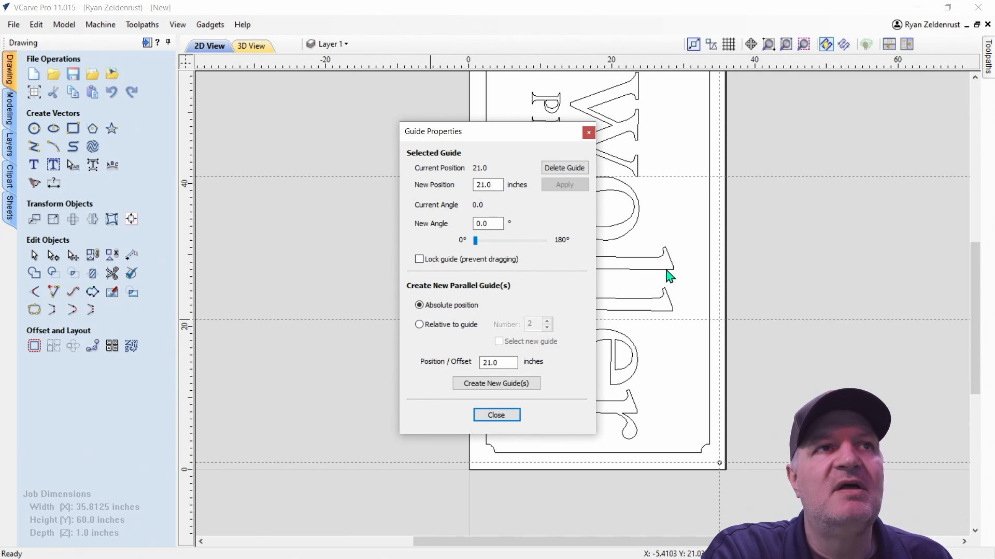
pyautogui.click(508, 416)
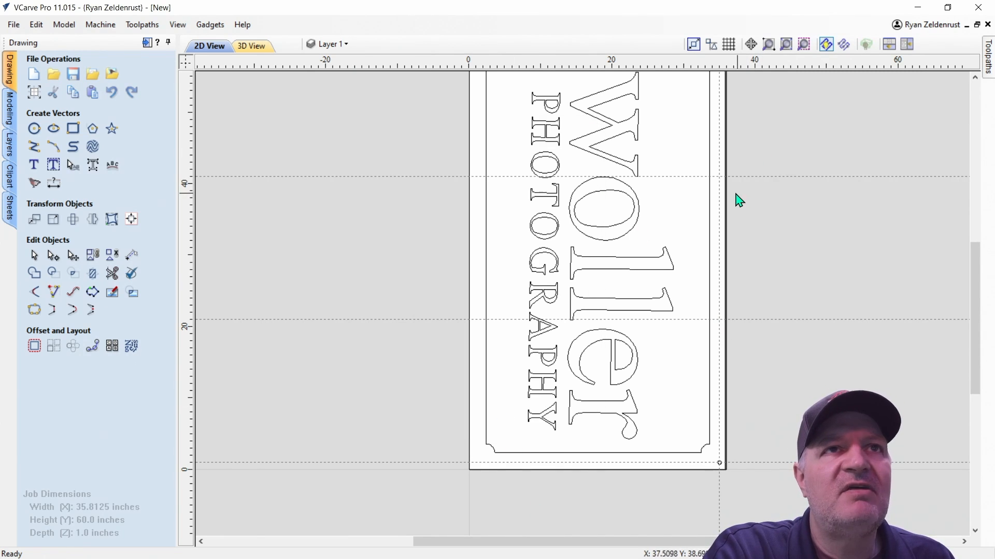
pyautogui.doubleClick(440, 177)
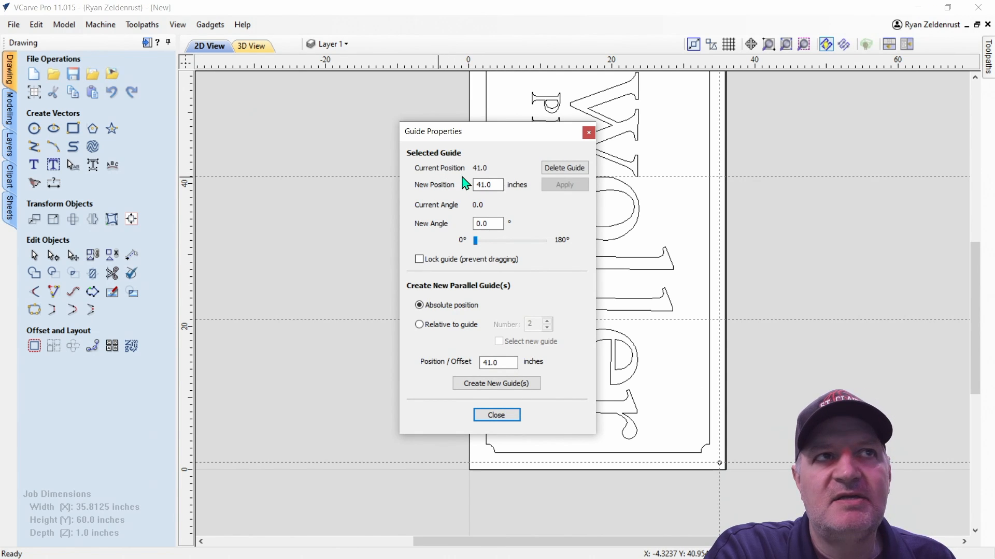
pyautogui.click(496, 416)
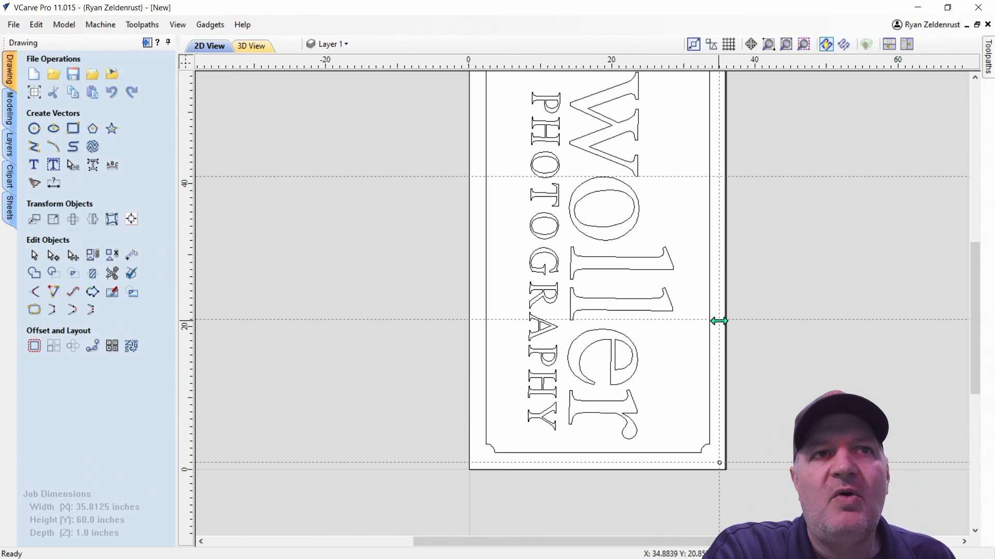
# Draw a 0.5-inch diameter circle centred on the guide intersection at X 35.0, Y 21.0
pyautogui.click(34, 128)
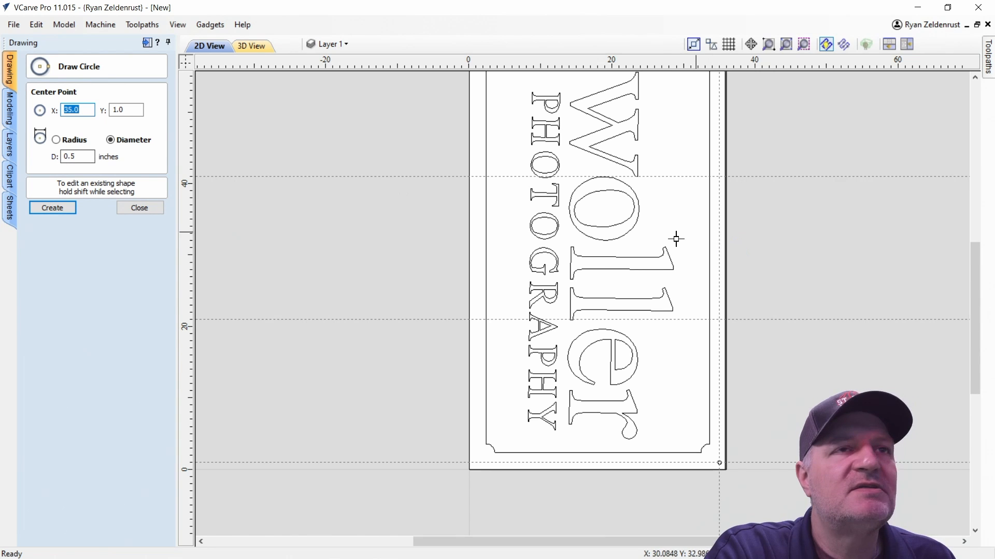
pyautogui.scroll(5, 722, 328)
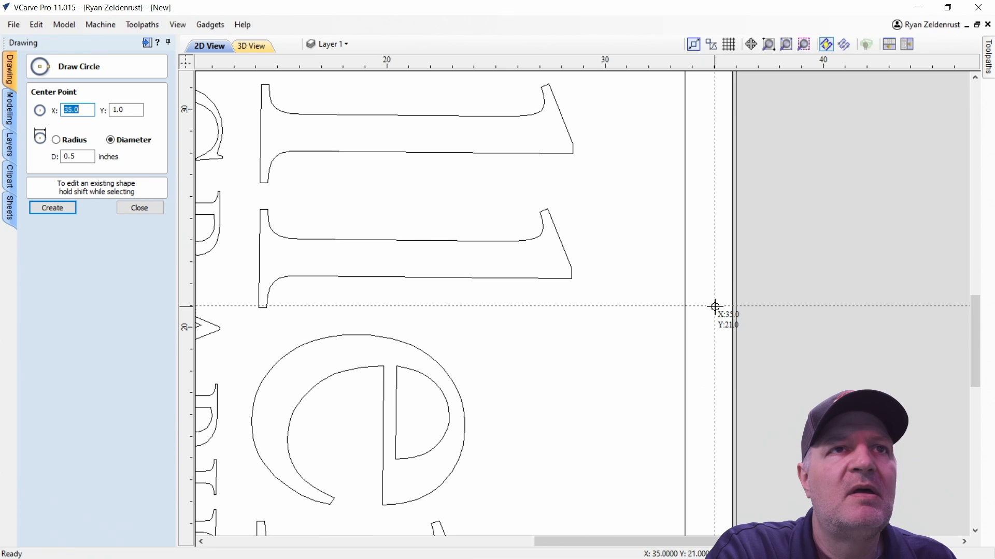
pyautogui.click(714, 307)
pyautogui.scroll(-5, 742, 305)
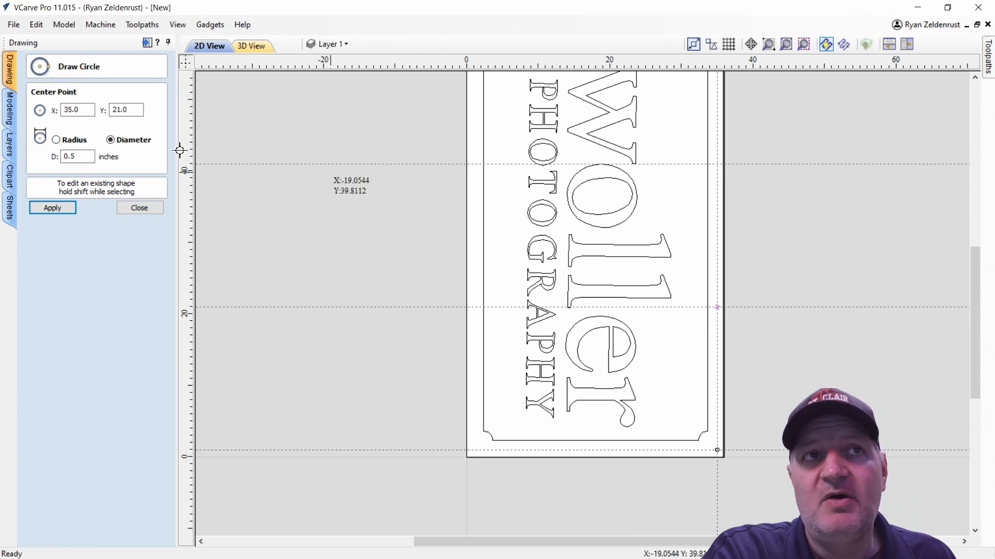
pyautogui.click(137, 209)
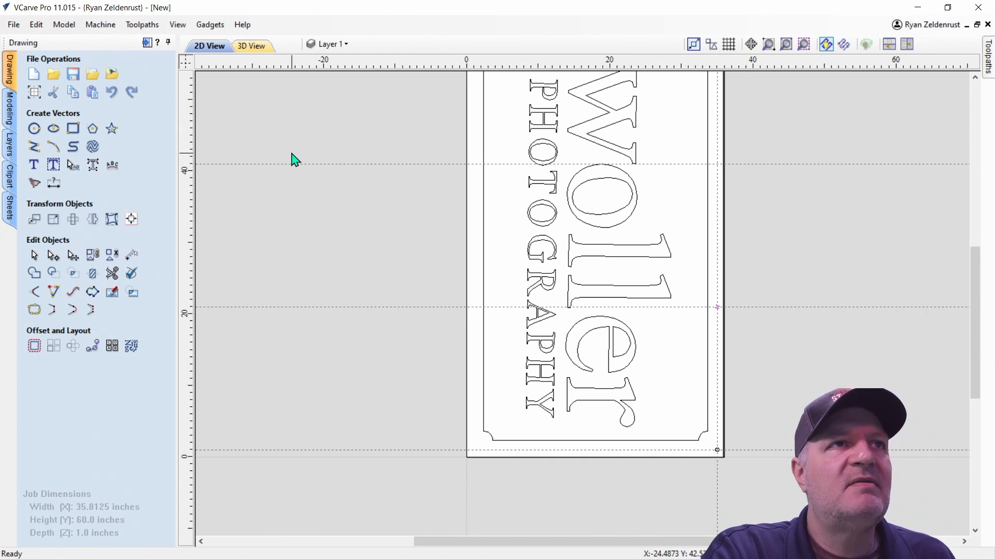
# Hide the guides, bring the whole sign into view and switch to the toolpath operations
pyautogui.scroll(1, 305, 177)
pyautogui.scroll(-3, 305, 176)
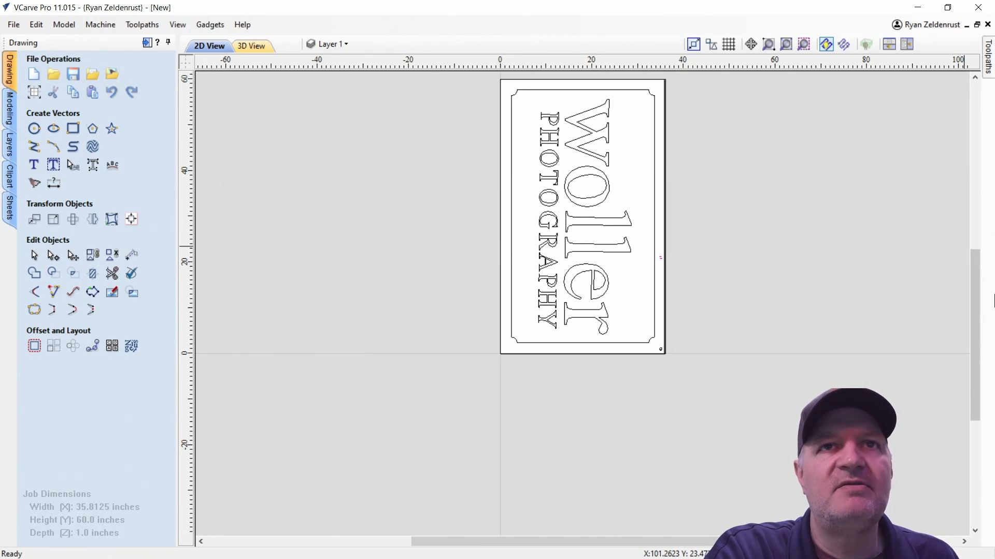
pyautogui.moveTo(983, 339); pyautogui.dragTo(983, 326)
pyautogui.scroll(1, 713, 249)
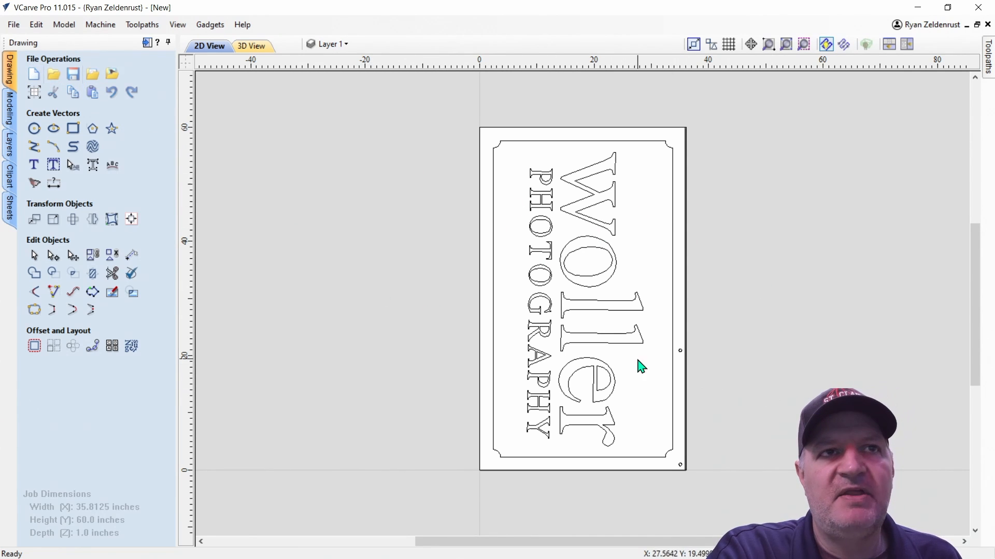
pyautogui.click(146, 44)
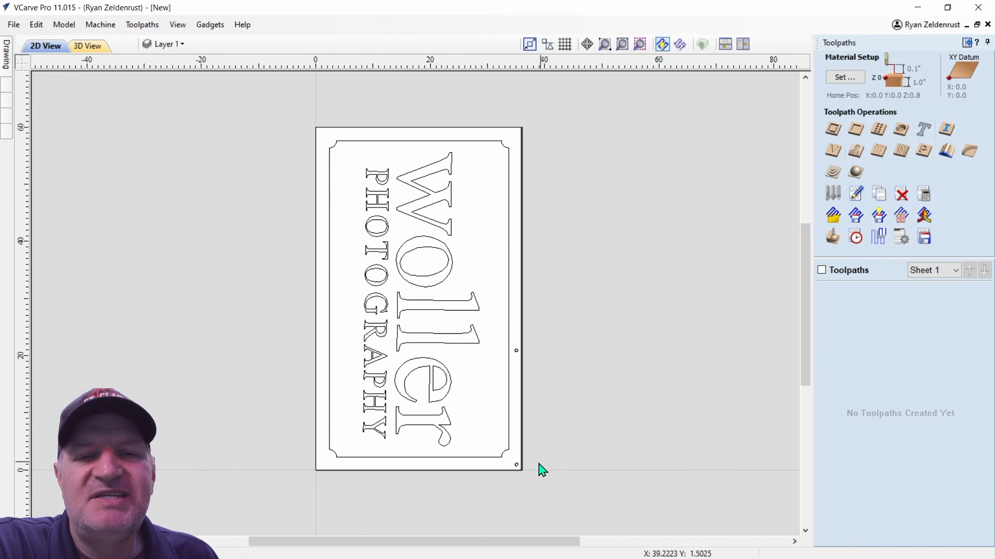
# Select both 0.5-inch indexing circles in the sign's margin, at Y 1.0 and Y 21.0
pyautogui.click(517, 466)
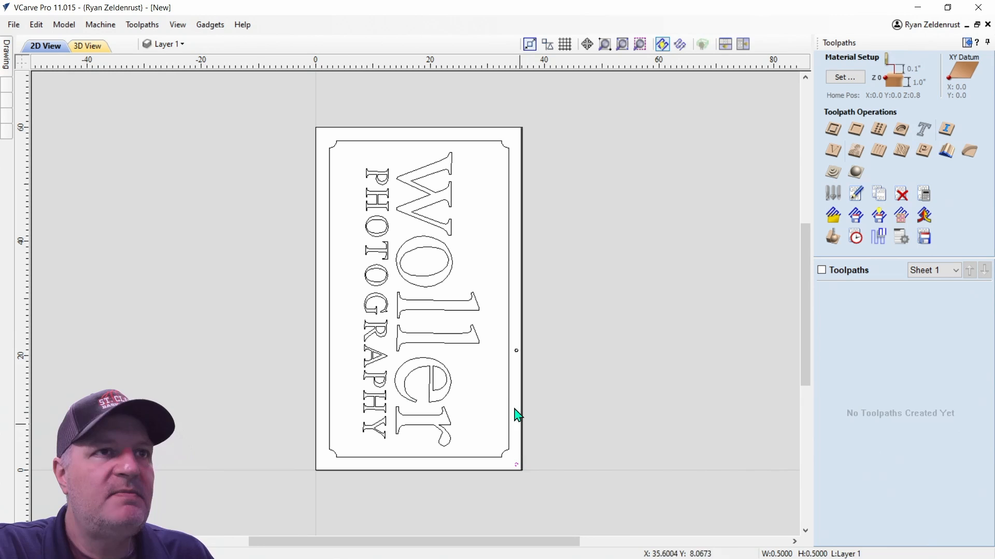
pyautogui.keyDown('shift'); pyautogui.click(517, 351); pyautogui.keyUp('shift')
pyautogui.scroll(5, 516, 355)
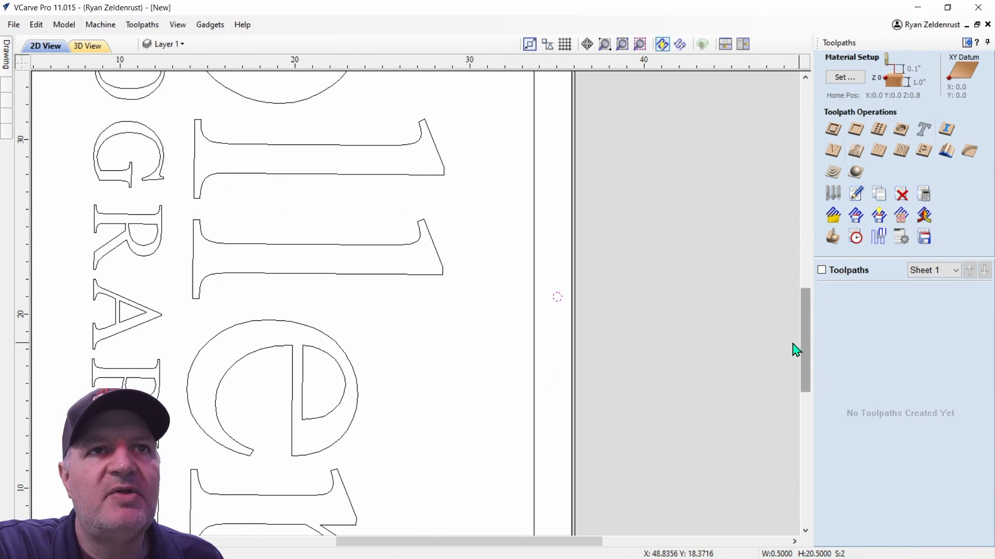
pyautogui.moveTo(808, 360); pyautogui.dragTo(810, 398)
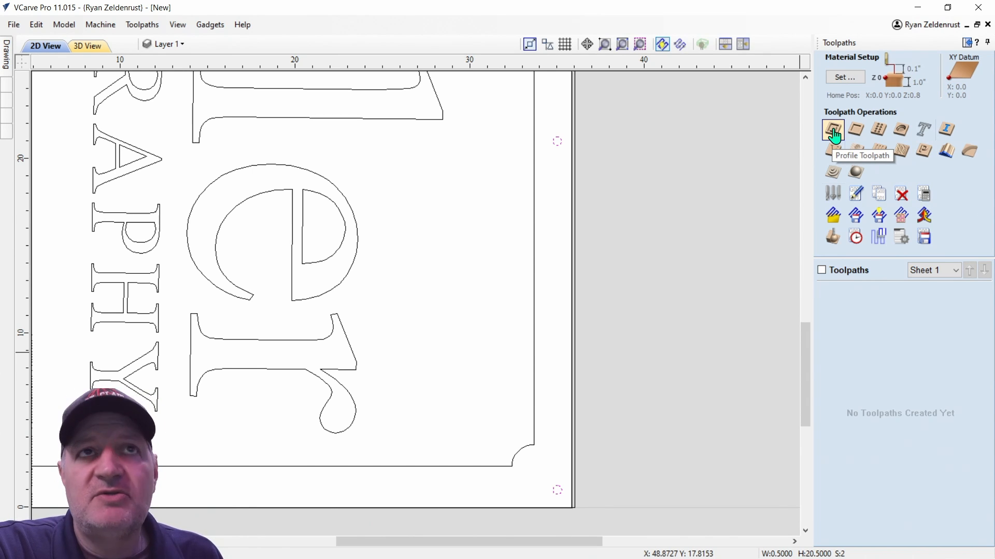
# Set up a 2D profile toolpath with 1.5-inch cut depth, the BitsBits 1/4 End Mill DC, Inside / Left machining and spiral ramps
pyautogui.click(833, 131)
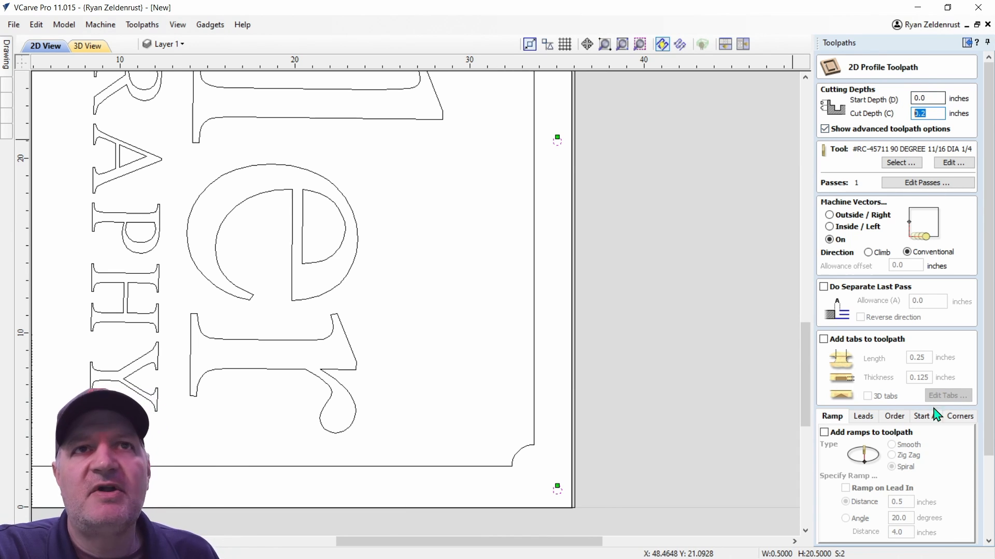
pyautogui.doubleClick(926, 113)
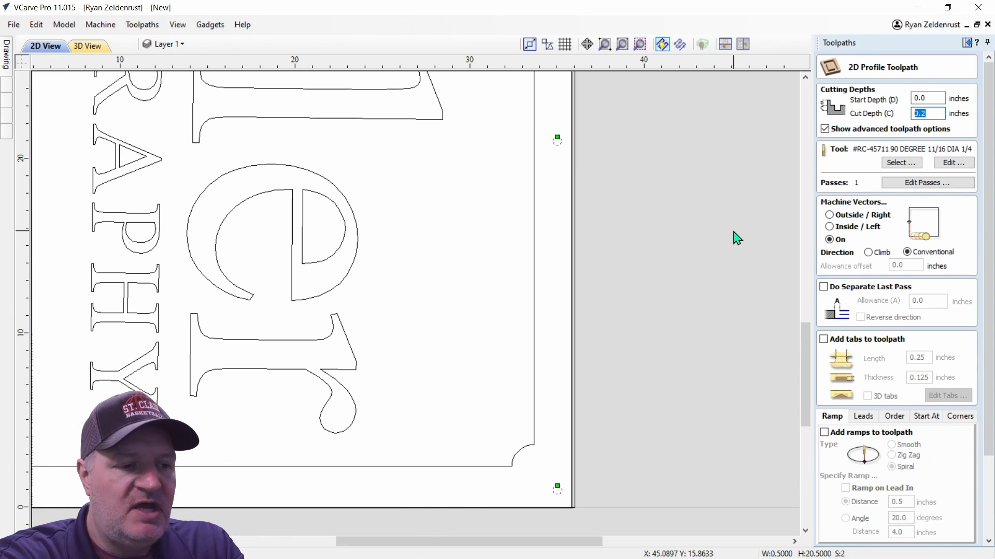
pyautogui.write('1.5')
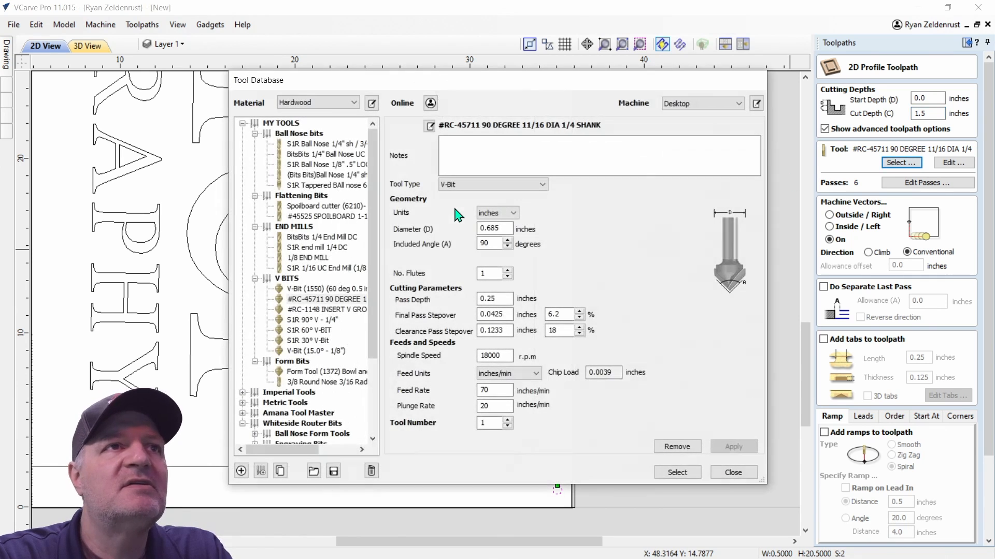
pyautogui.click(312, 239)
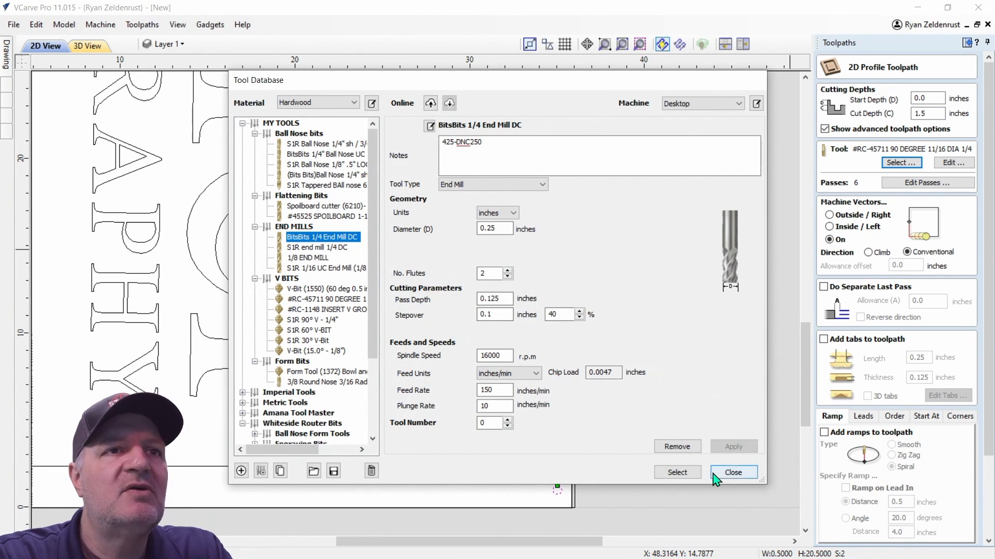
pyautogui.click(678, 472)
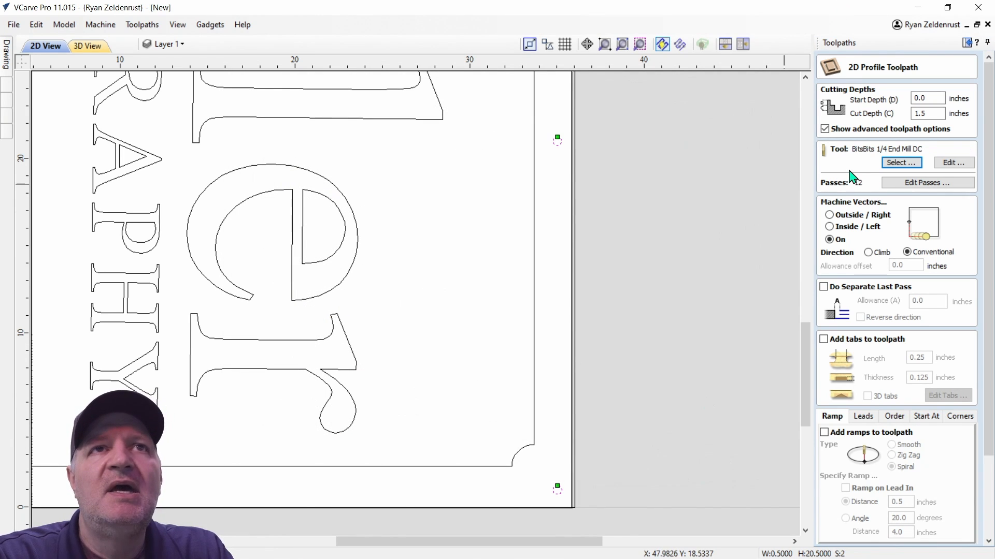
pyautogui.click(829, 226)
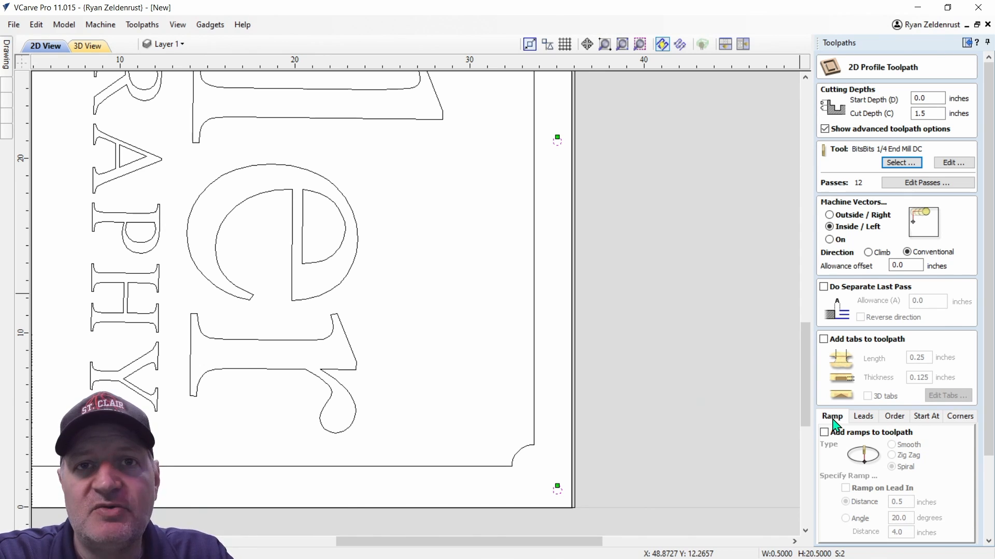
pyautogui.click(824, 433)
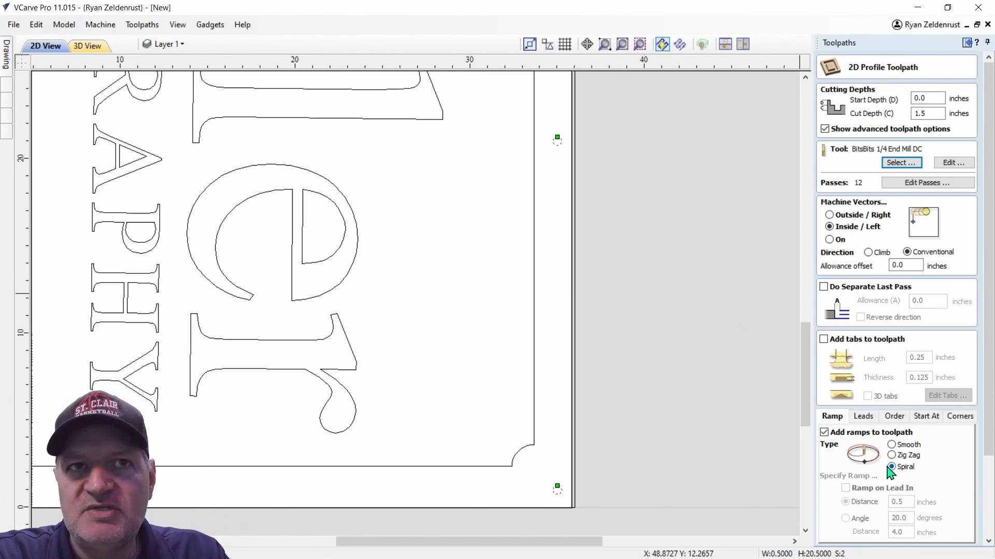
# Name the profile toolpath "first drill hole 1/4 EM"
pyautogui.scroll(-3, 890, 471)
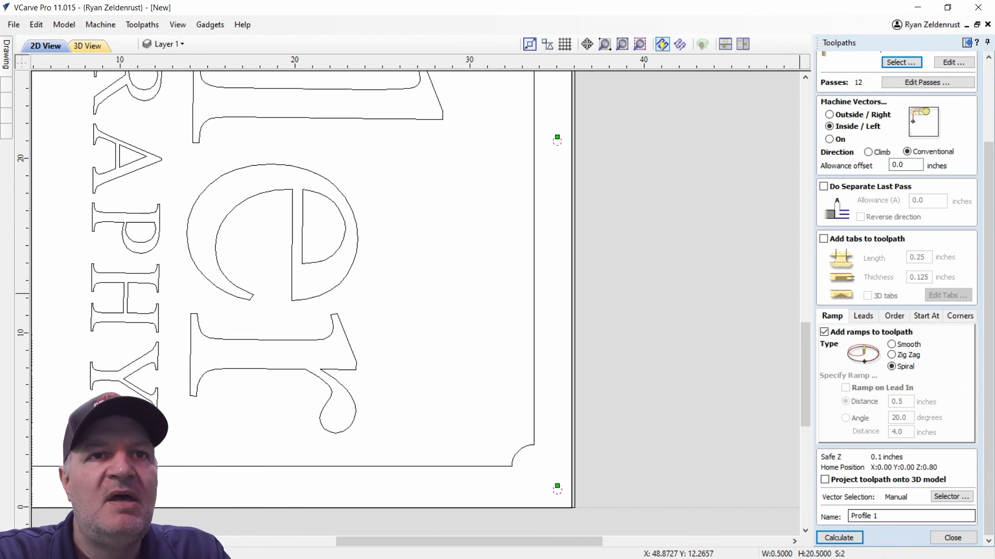
pyautogui.moveTo(895, 516); pyautogui.dragTo(826, 510)
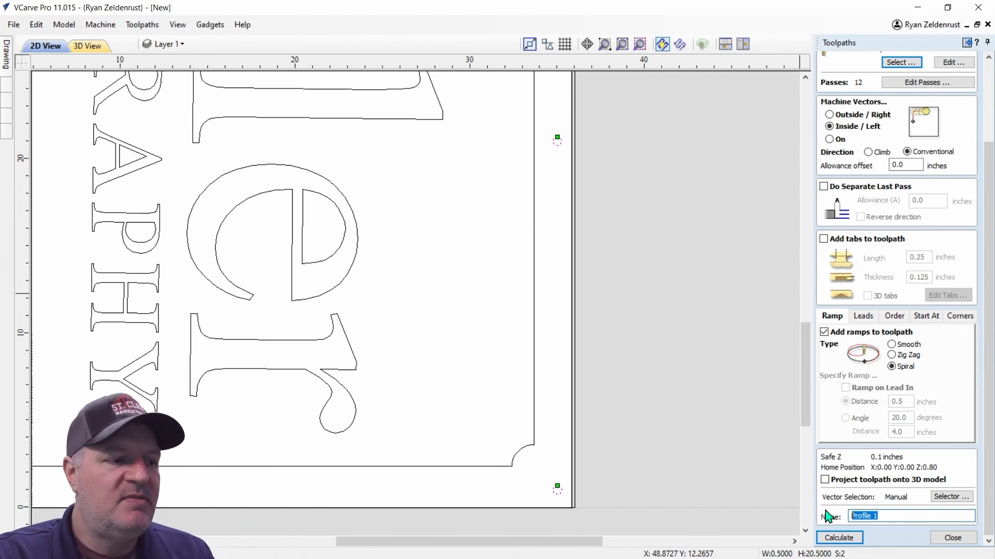
pyautogui.write('first drill ho')
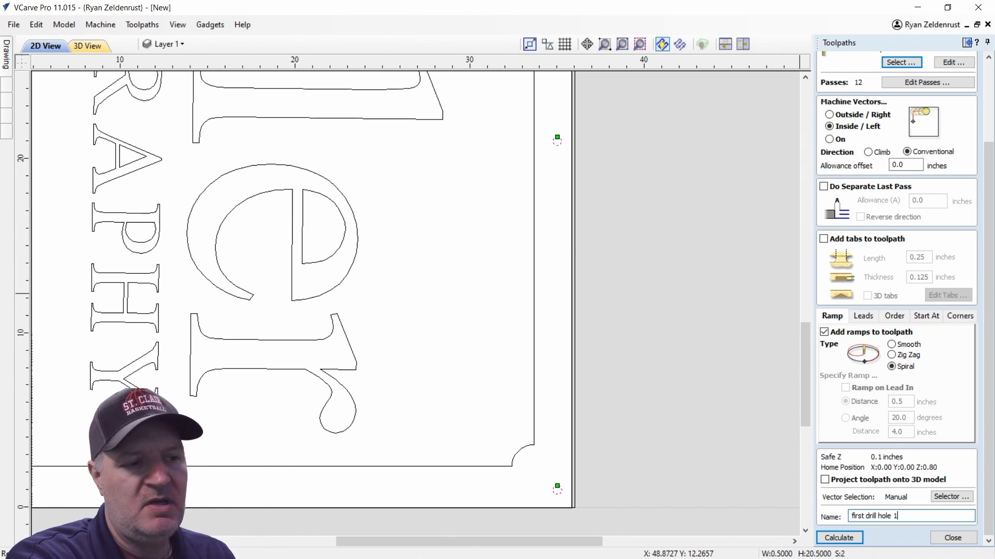
pyautogui.write('le 1/4 ')
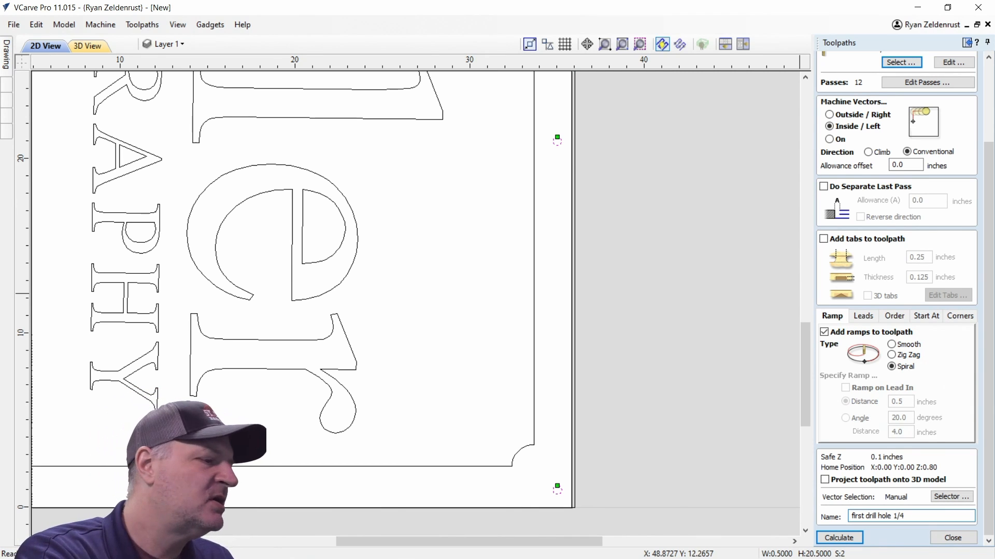
pyautogui.write('EM')
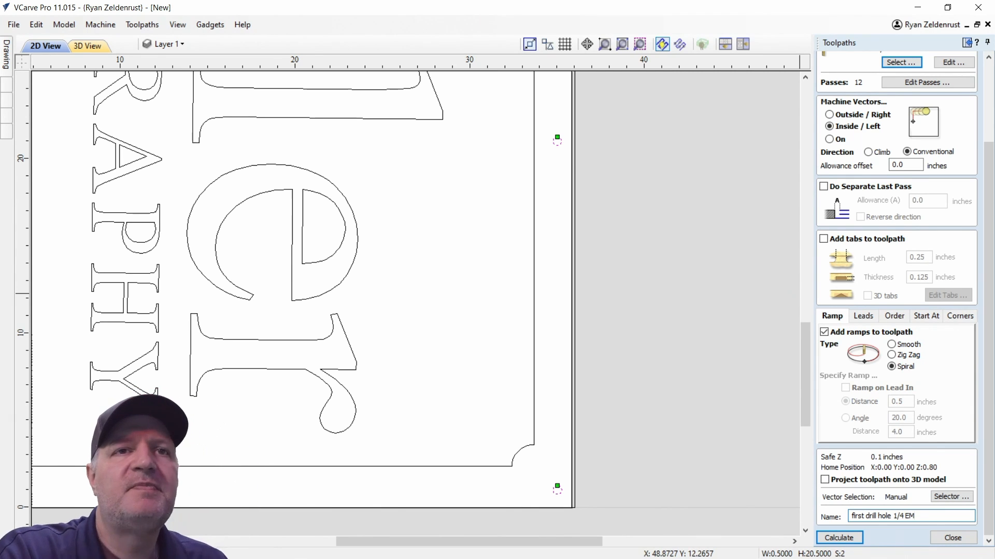
# Calculate the drill-hole toolpath, allowing it to cut through the material, and preview all toolpaths before returning to the 2D view
pyautogui.click(838, 537)
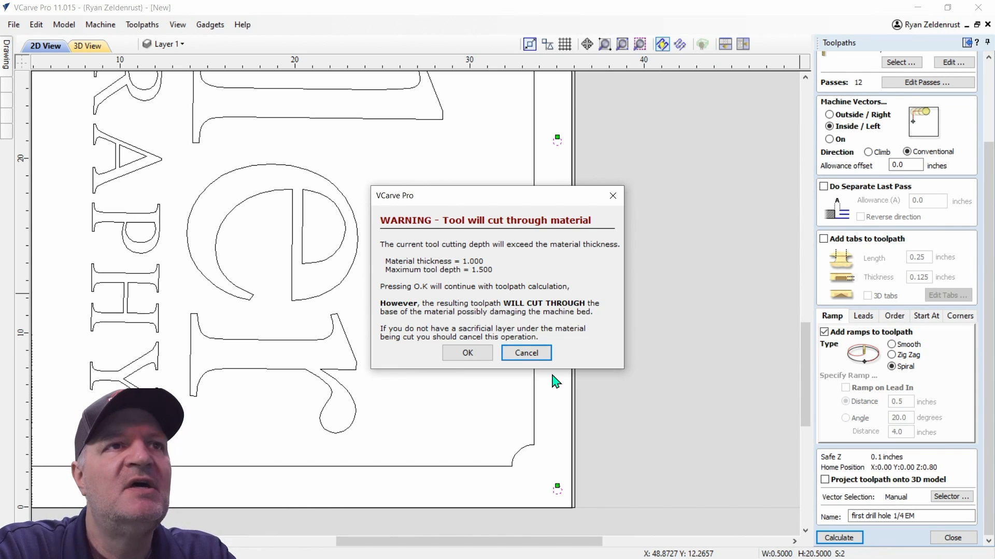
pyautogui.click(461, 355)
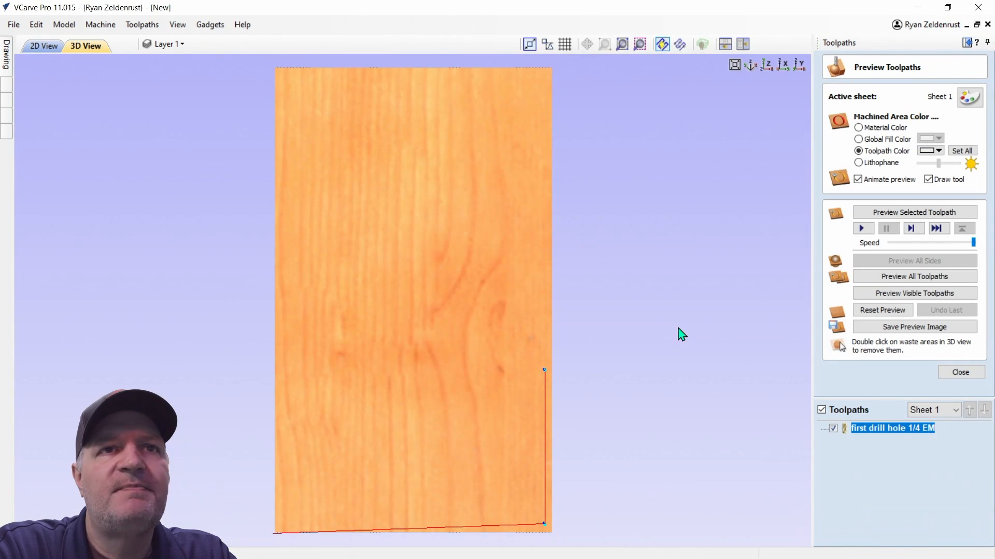
pyautogui.click(910, 276)
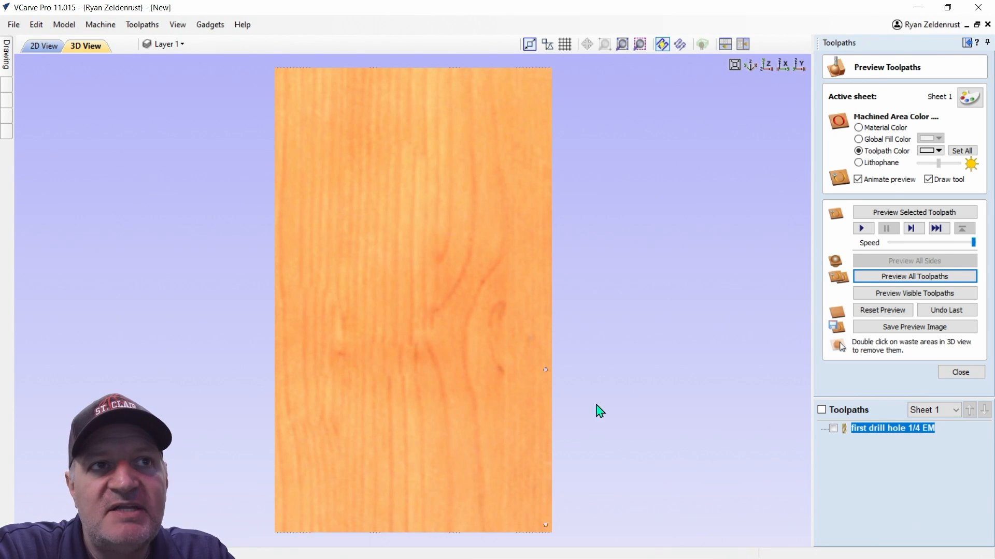
pyautogui.click(46, 46)
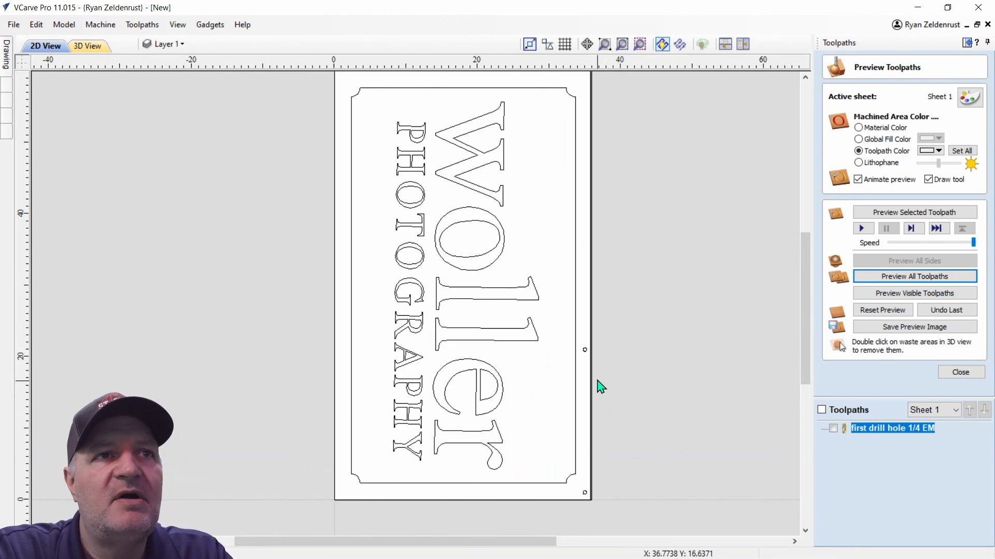
# Set up a 2D profile toolpath for only the upper indexing circle, with a 1-inch cut depth and spiral ramps
pyautogui.click(584, 352)
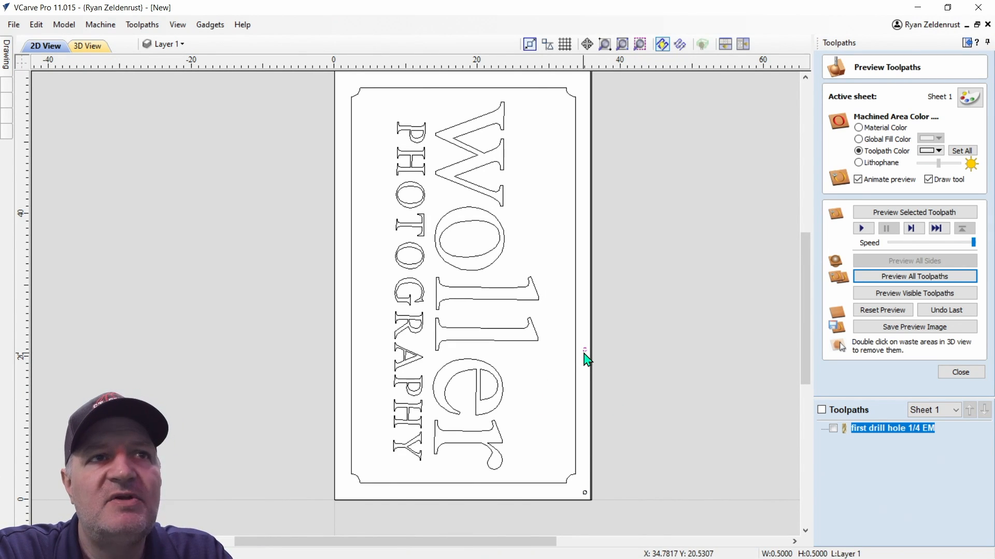
pyautogui.scroll(3, 586, 355)
pyautogui.scroll(-5, 587, 355)
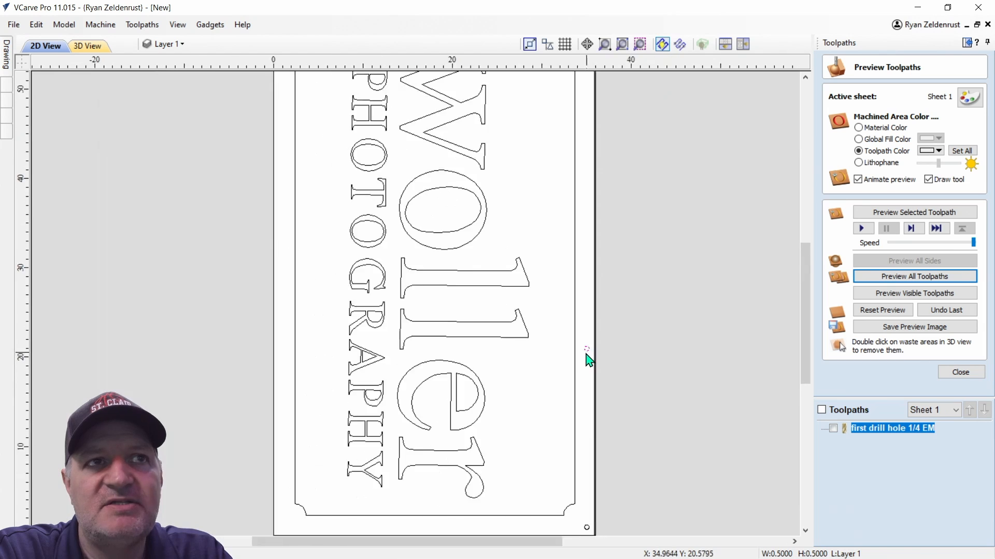
pyautogui.scroll(5, 527, 460)
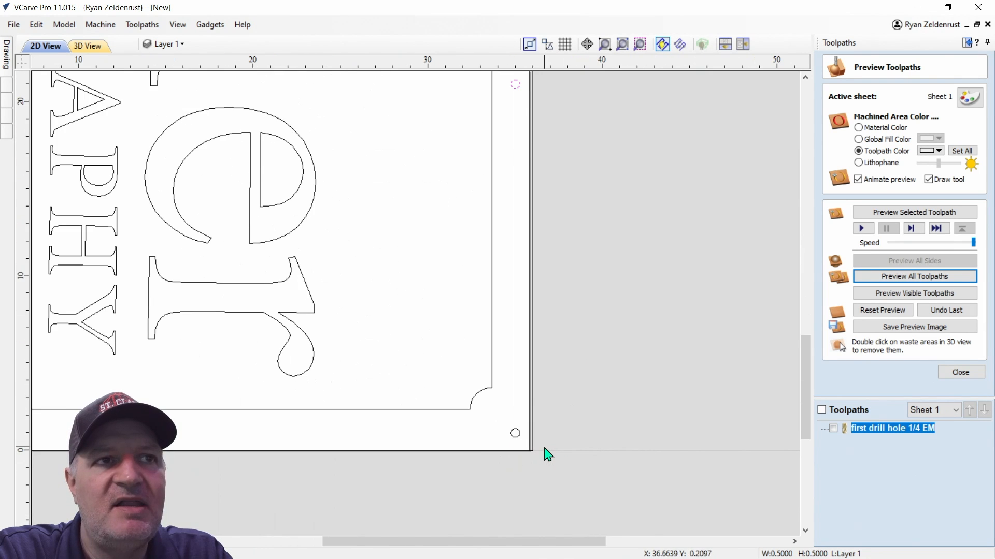
pyautogui.scroll(-1, 550, 414)
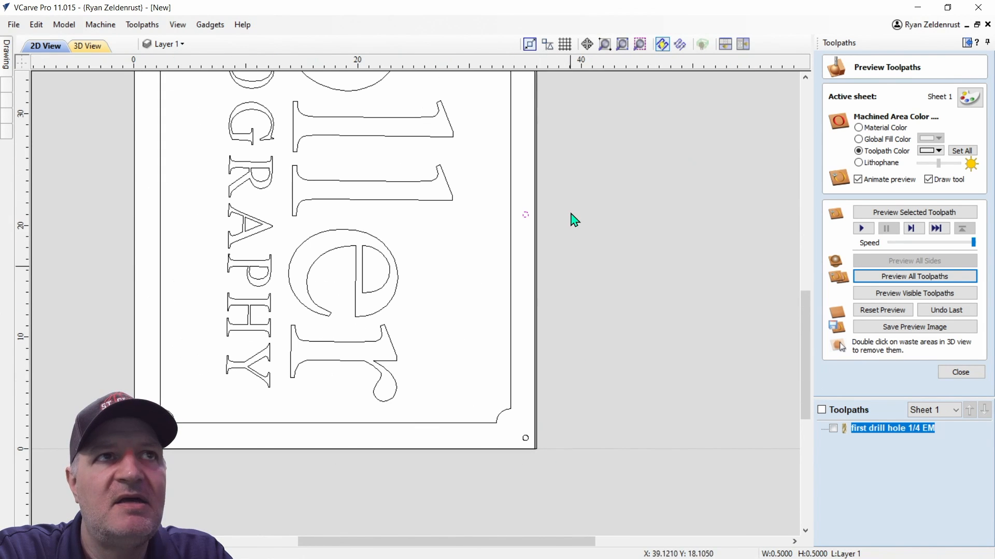
pyautogui.click(965, 372)
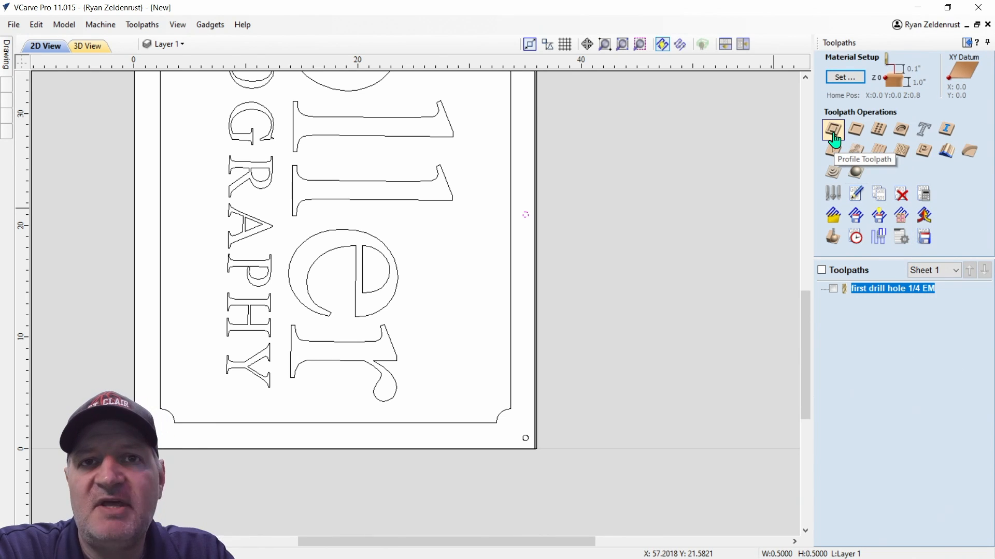
pyautogui.click(834, 138)
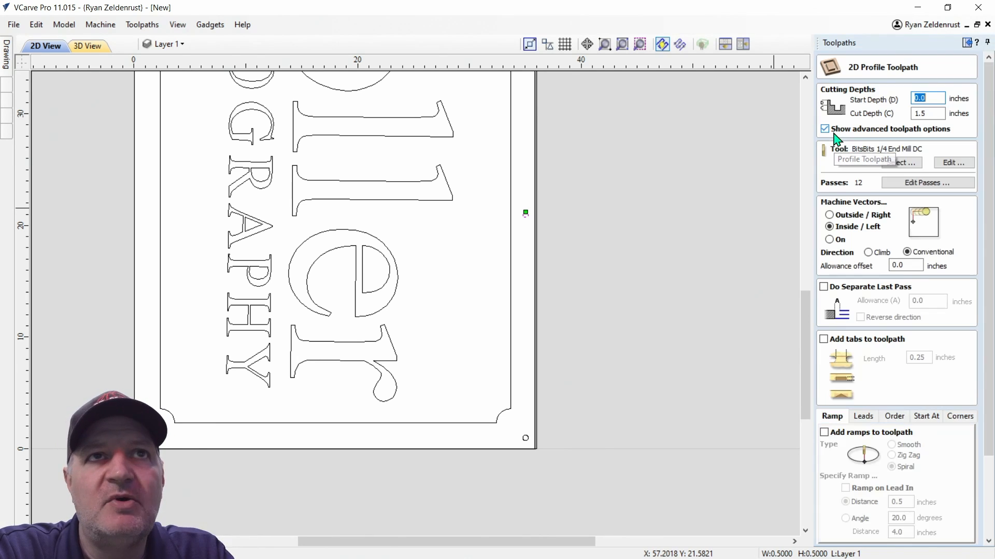
pyautogui.click(942, 112)
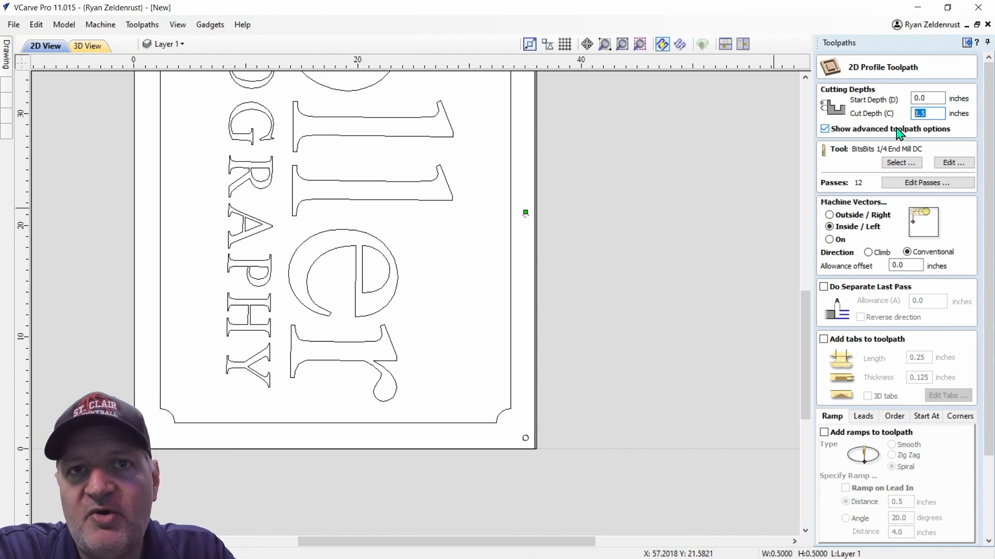
pyautogui.write('1')
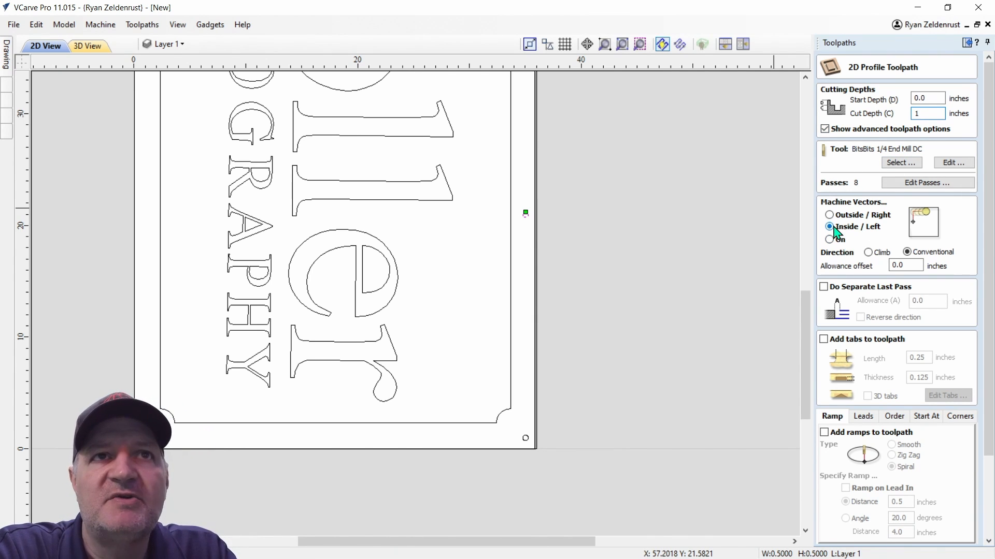
pyautogui.click(824, 434)
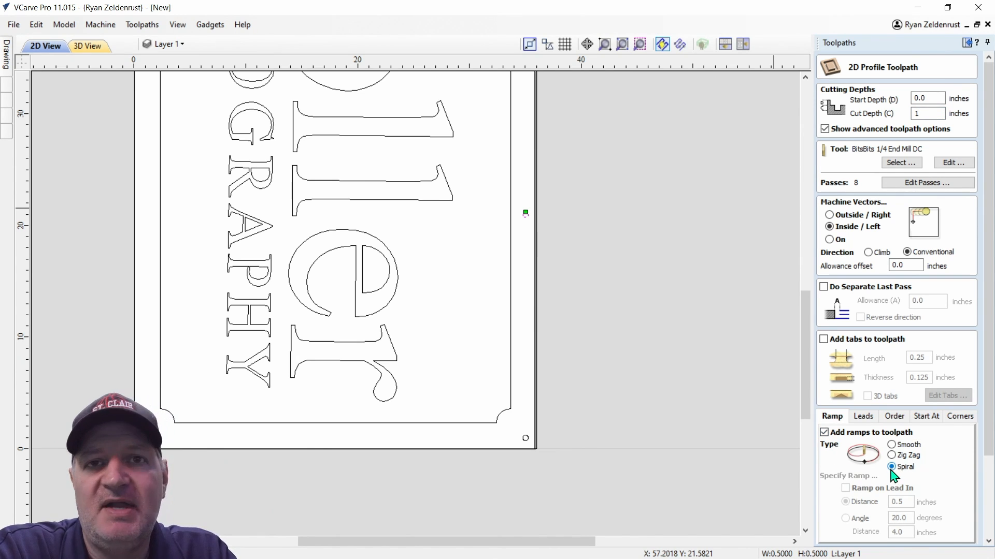
# Name the profile toolpath "second drill hole 1/4 EM" and calculate it
pyautogui.scroll(-4, 953, 466)
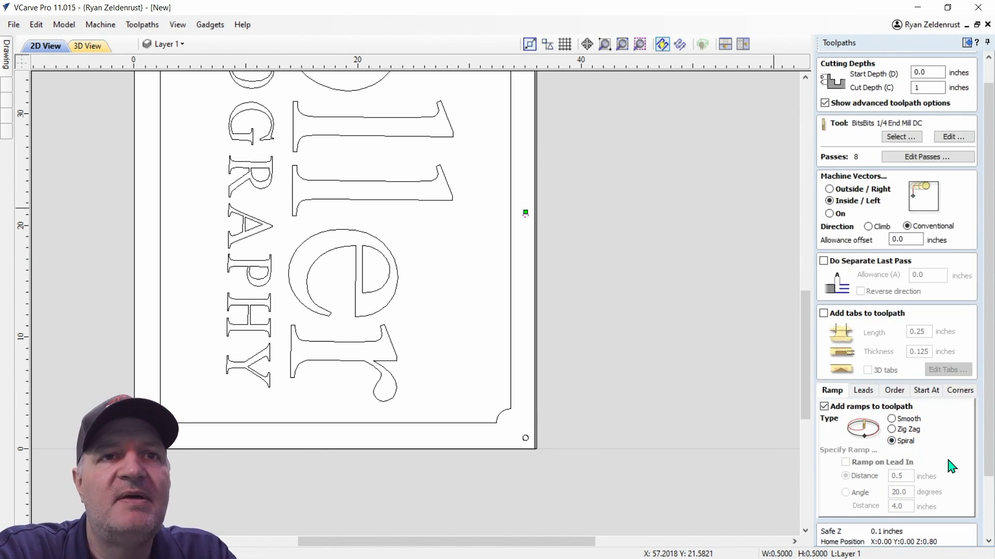
pyautogui.moveTo(880, 517); pyautogui.dragTo(850, 517)
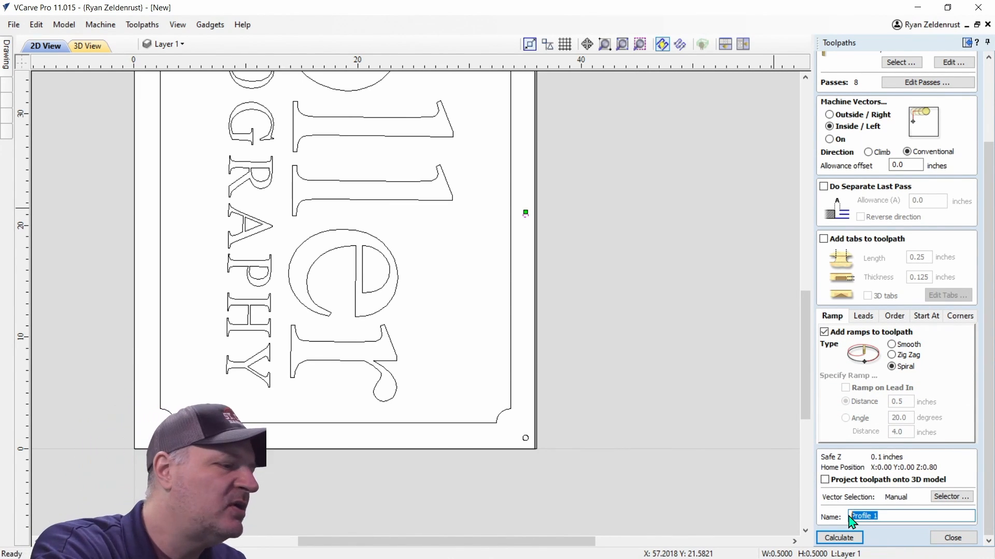
pyautogui.write('second drill hole 1/4 EM')
pyautogui.click(851, 538)
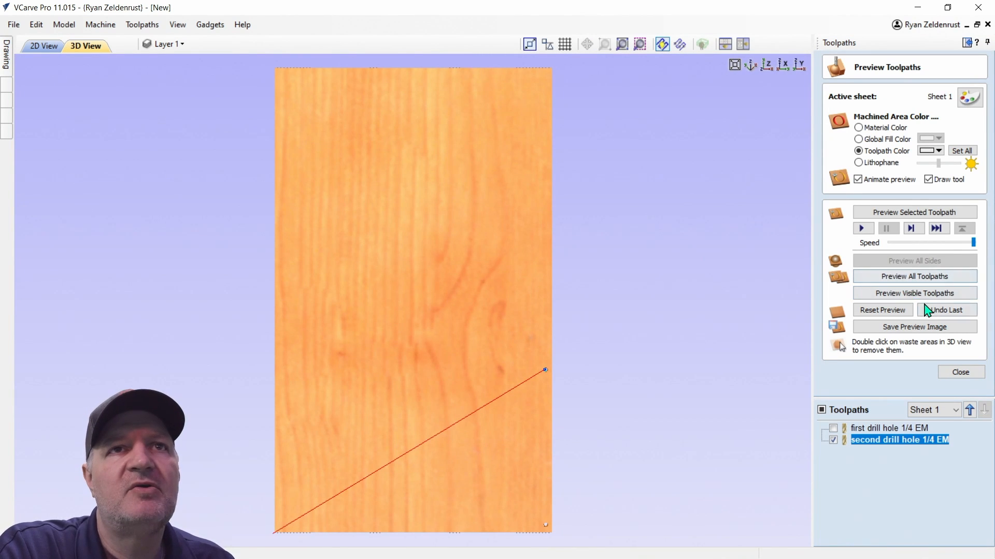
# Reset the toolpath preview, simulate only the visible second drill hole toolpath, and close the preview
pyautogui.click(880, 310)
pyautogui.click(899, 295)
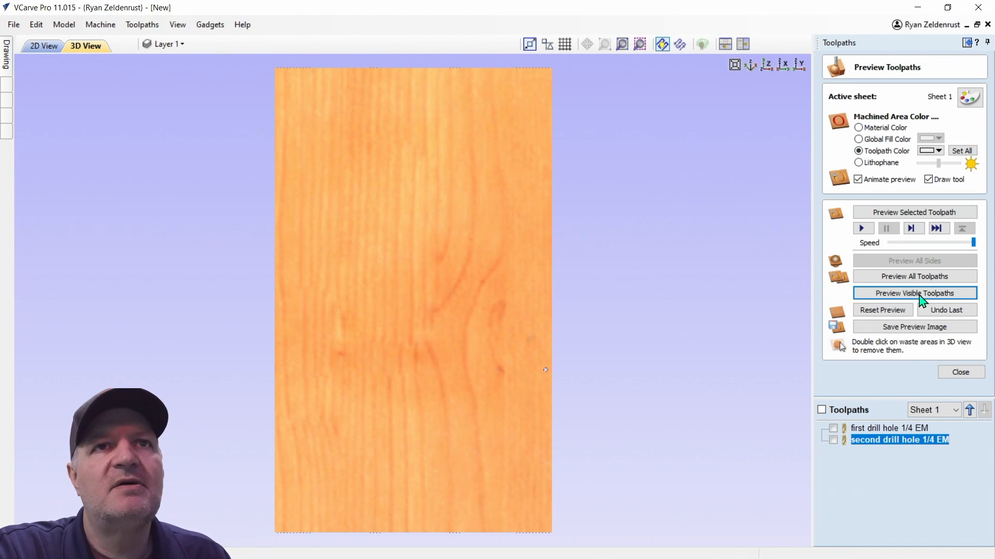
pyautogui.click(977, 371)
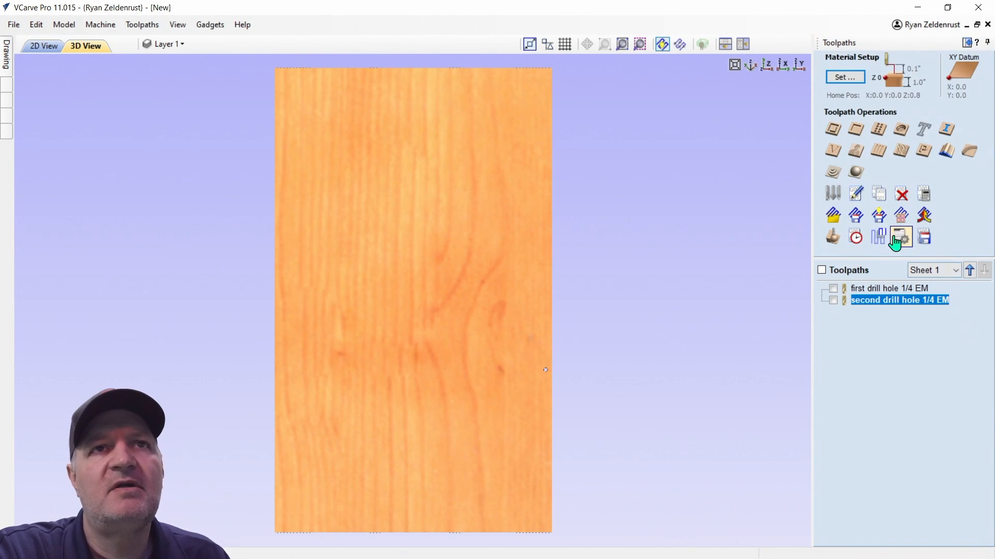
# Create a V-Carve / Engraving toolpath for the Woller Photography lettering, name it "woller letter cut 1/4 EM and 90° v bit", and calculate it
pyautogui.click(44, 46)
pyautogui.scroll(-3, 598, 251)
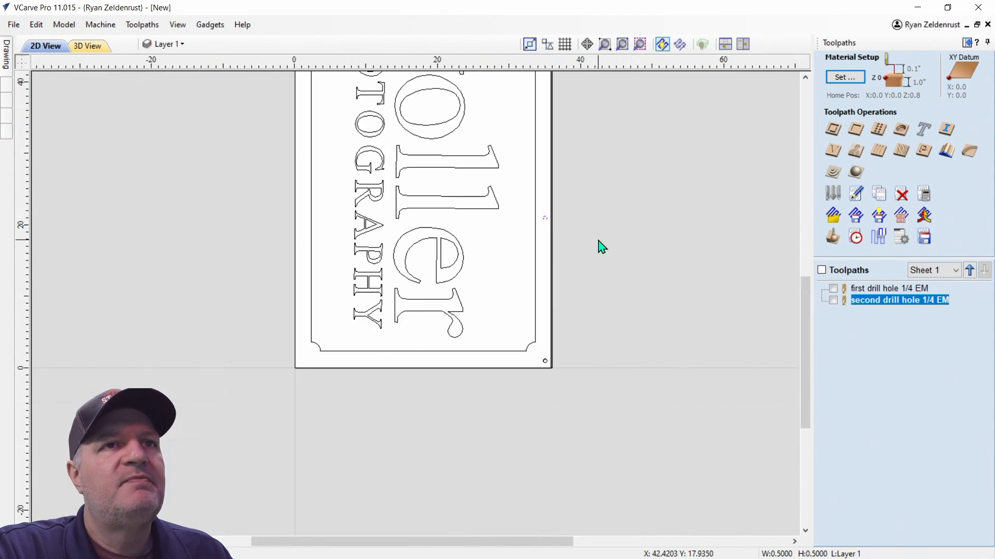
pyautogui.moveTo(802, 381); pyautogui.dragTo(806, 349)
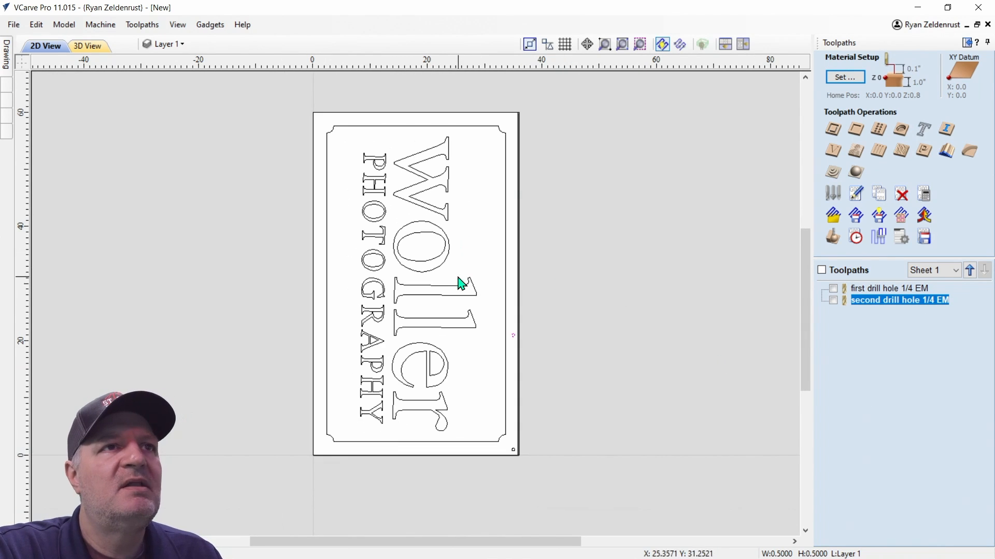
pyautogui.click(419, 296)
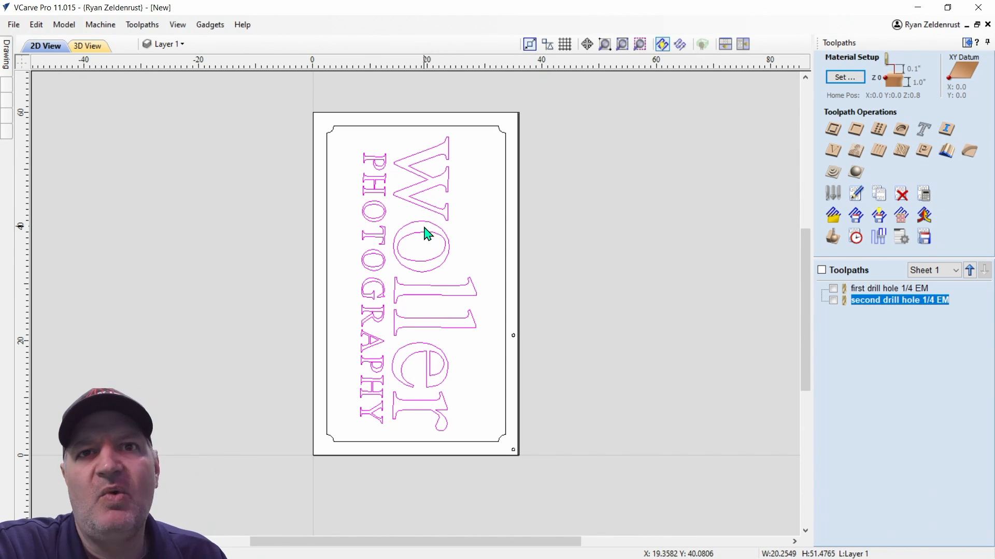
pyautogui.click(833, 153)
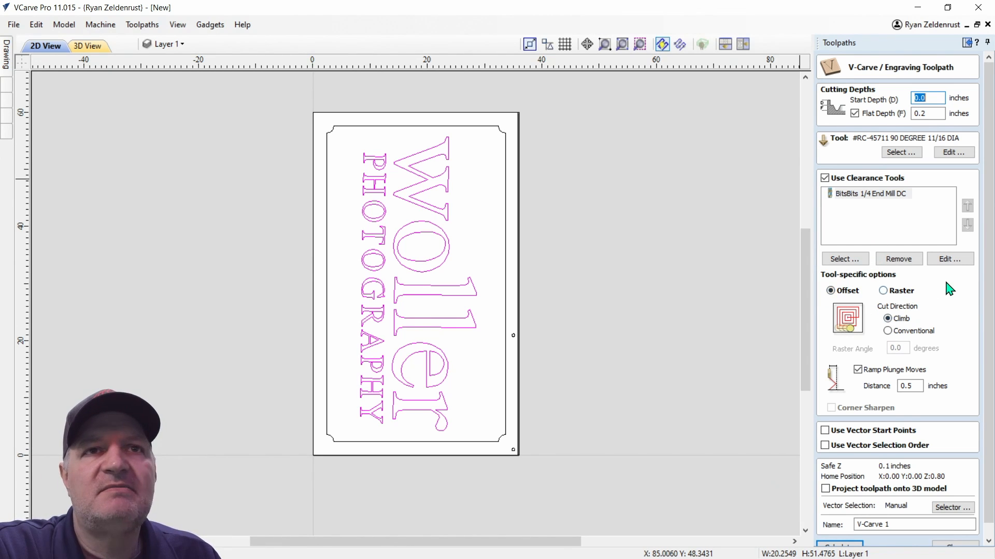
pyautogui.scroll(-1, 950, 294)
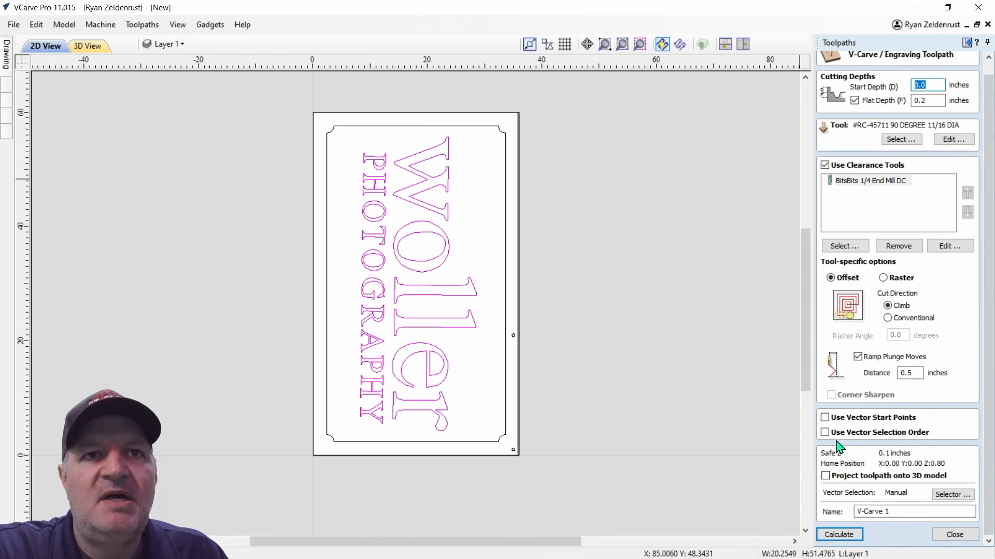
pyautogui.click(893, 511)
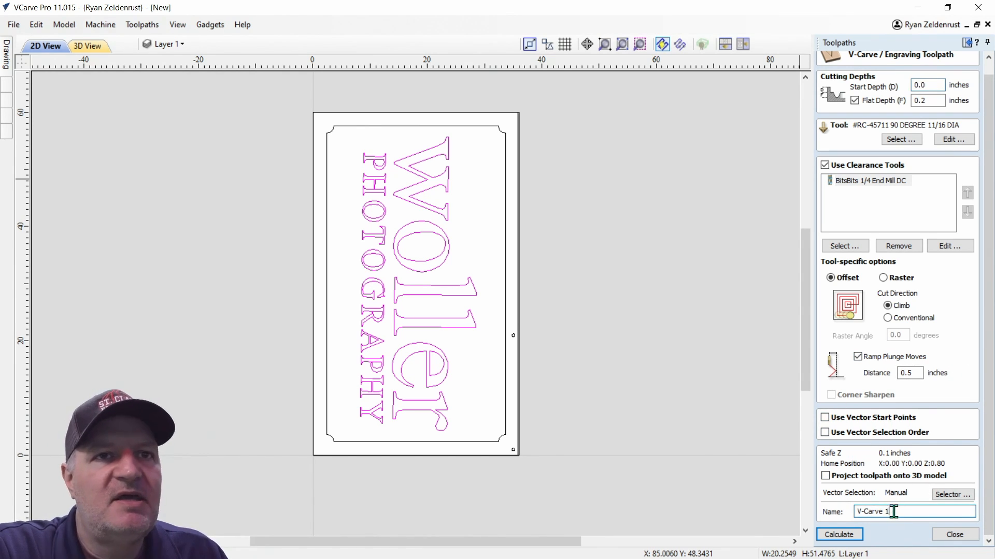
pyautogui.moveTo(893, 511); pyautogui.dragTo(852, 511)
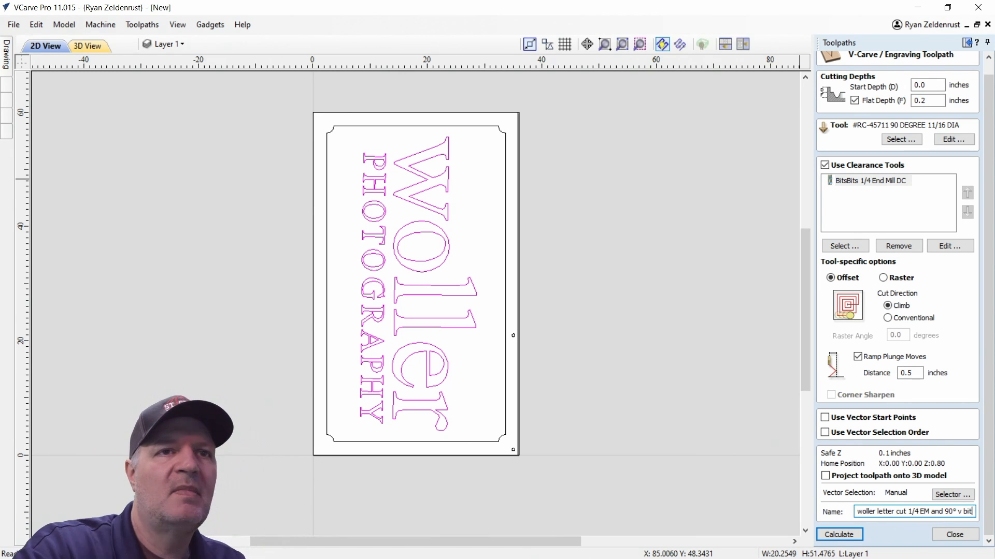
pyautogui.click(839, 535)
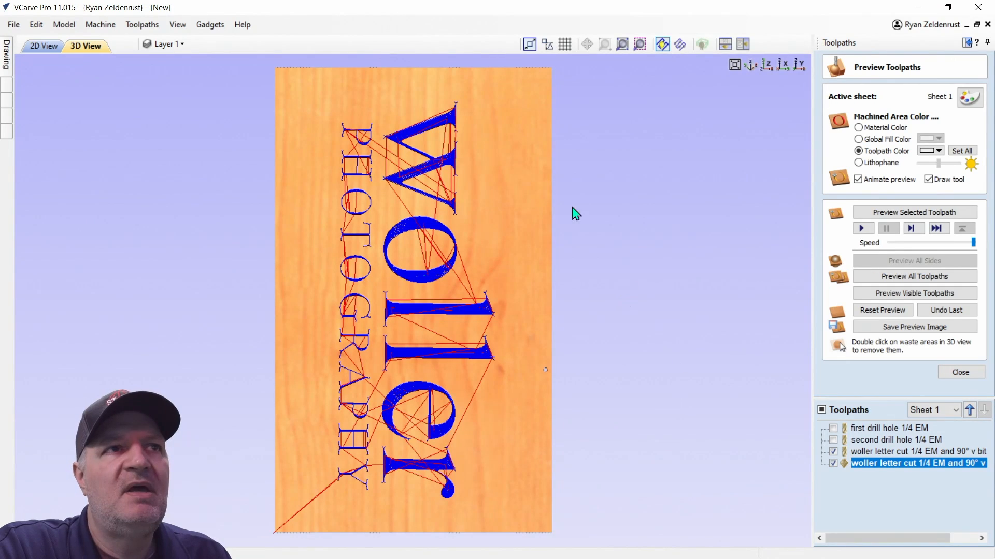
# Reset the preview, simulate all toolpaths, and show the machined areas in the blue global fill color
pyautogui.click(898, 312)
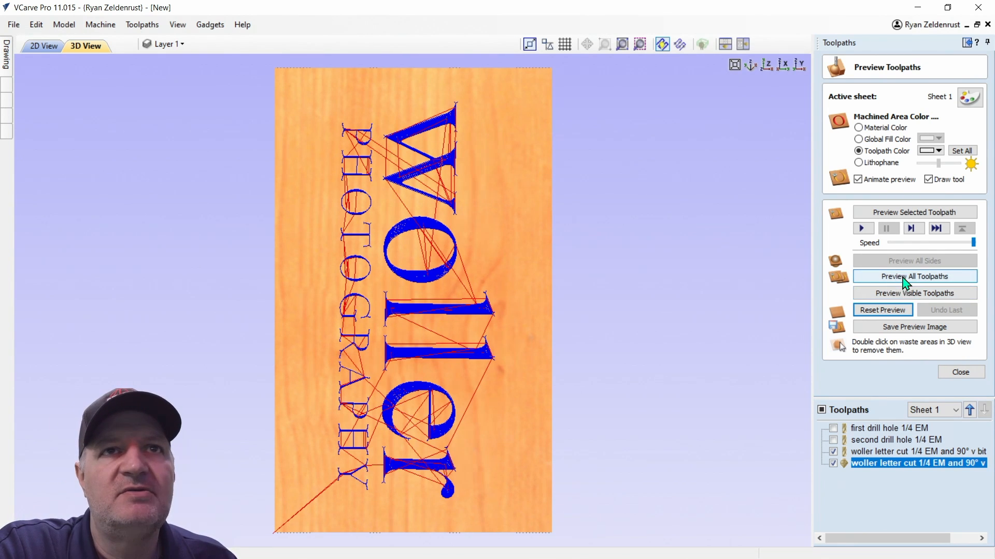
pyautogui.click(903, 276)
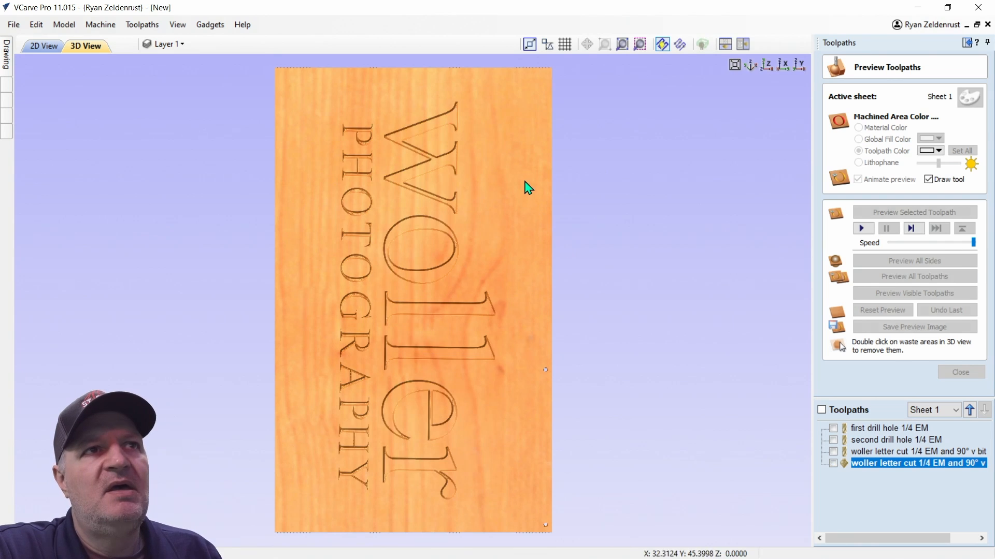
pyautogui.click(858, 140)
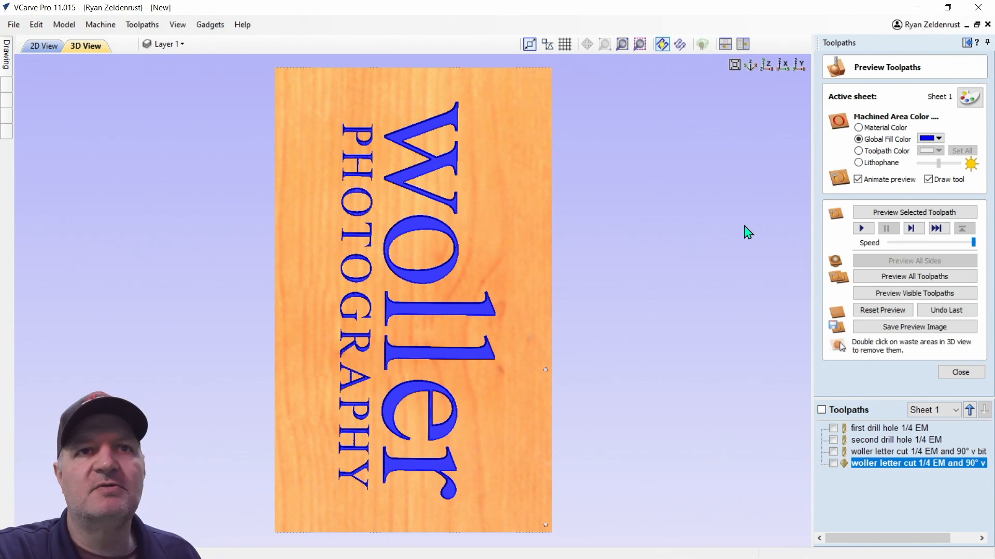
# Set up a 2D profile toolpath for the sign's decorative border, machining on the vector with a 0.2-inch cut depth
pyautogui.click(45, 46)
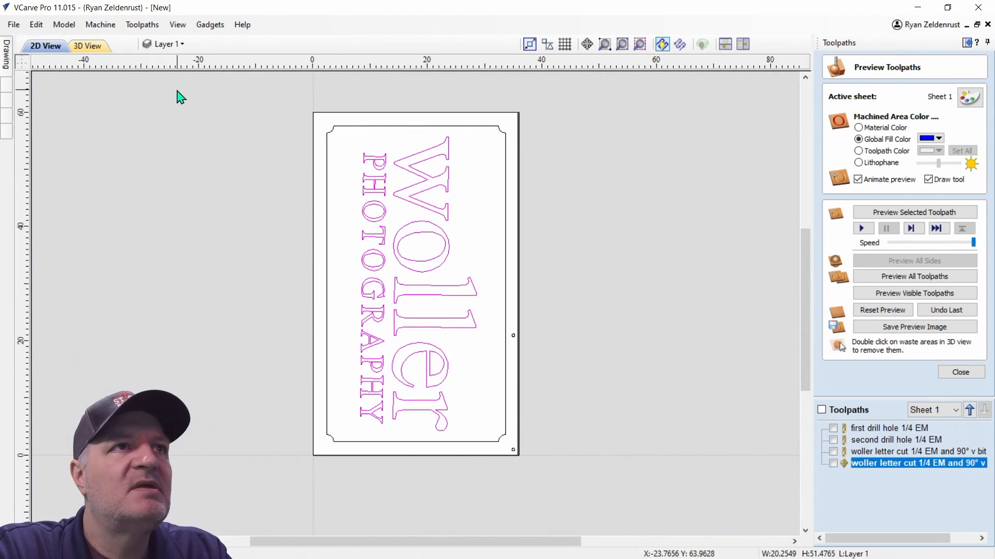
pyautogui.click(506, 230)
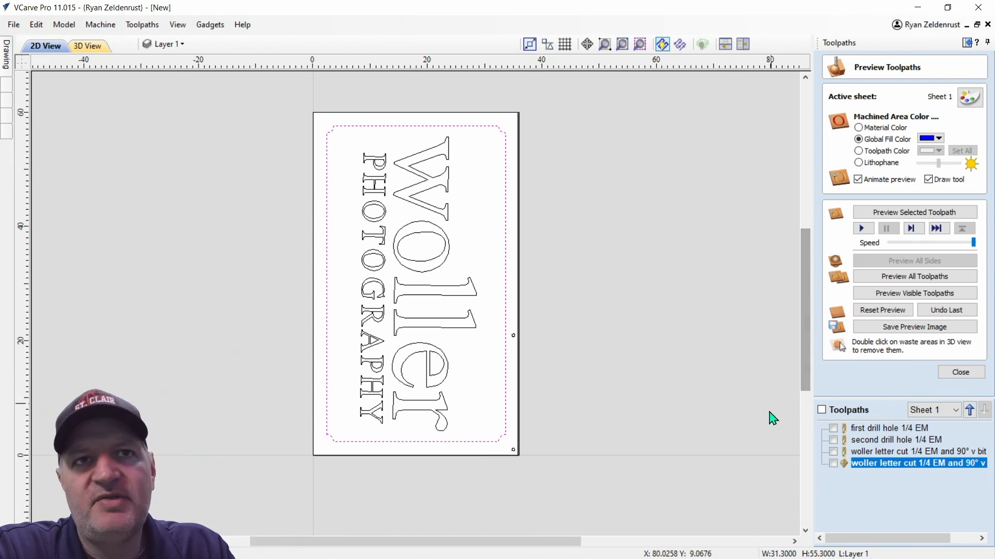
pyautogui.click(960, 371)
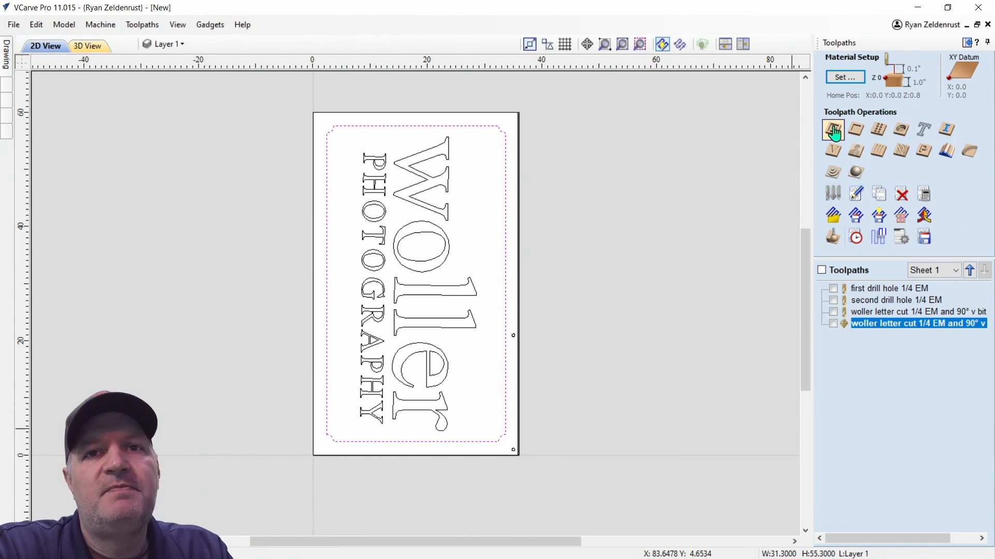
pyautogui.click(834, 131)
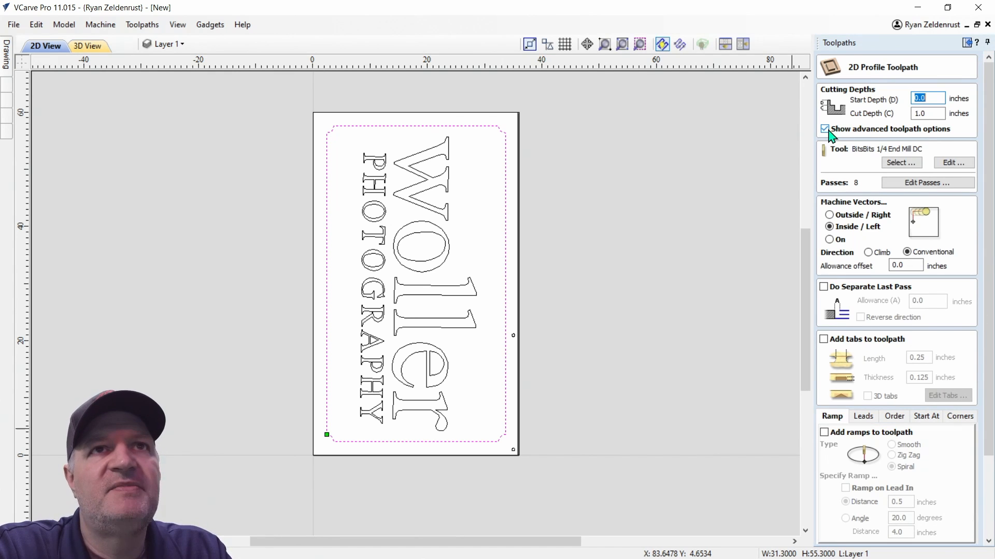
pyautogui.click(829, 239)
pyautogui.moveTo(933, 113); pyautogui.dragTo(914, 113)
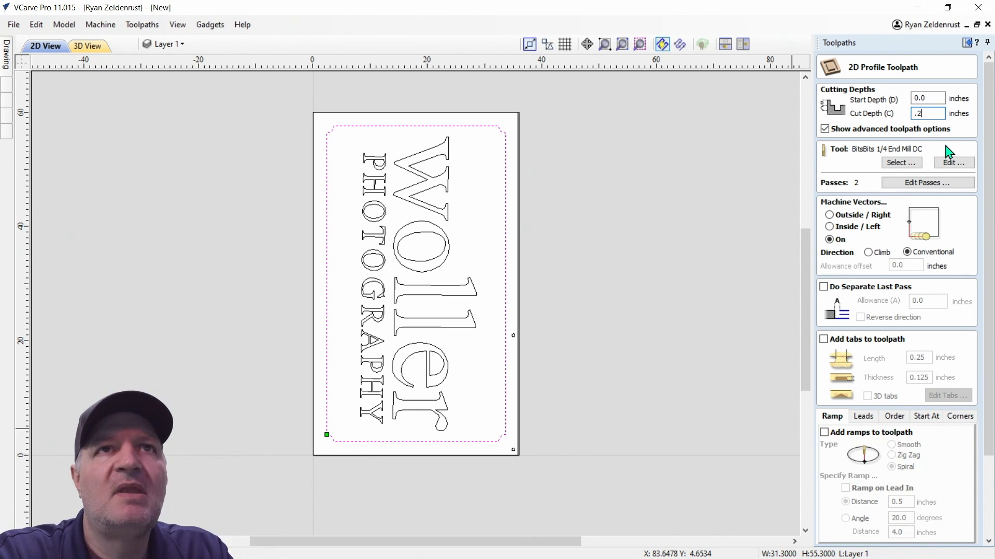
# Assign the #RC-45711 90 DEGREE 11/16 DIA V-bit to the border toolpath, name it "BOrder 90 ° v bit", and calculate it
pyautogui.click(901, 162)
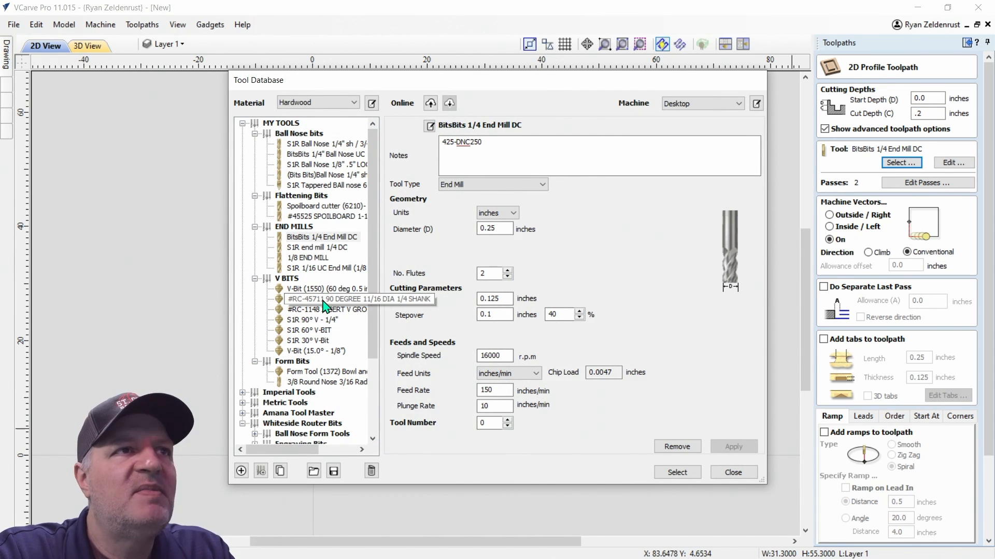
pyautogui.click(322, 300)
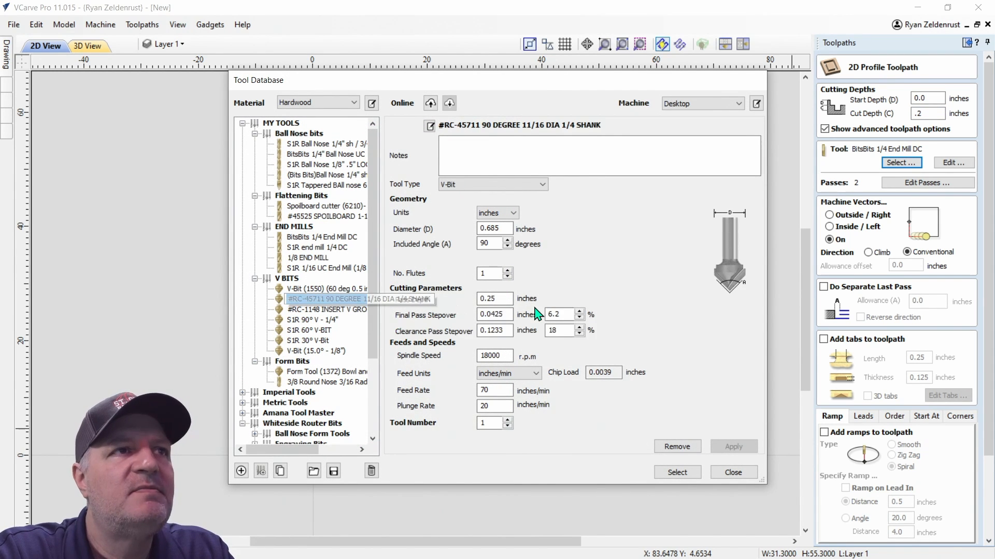
pyautogui.click(677, 473)
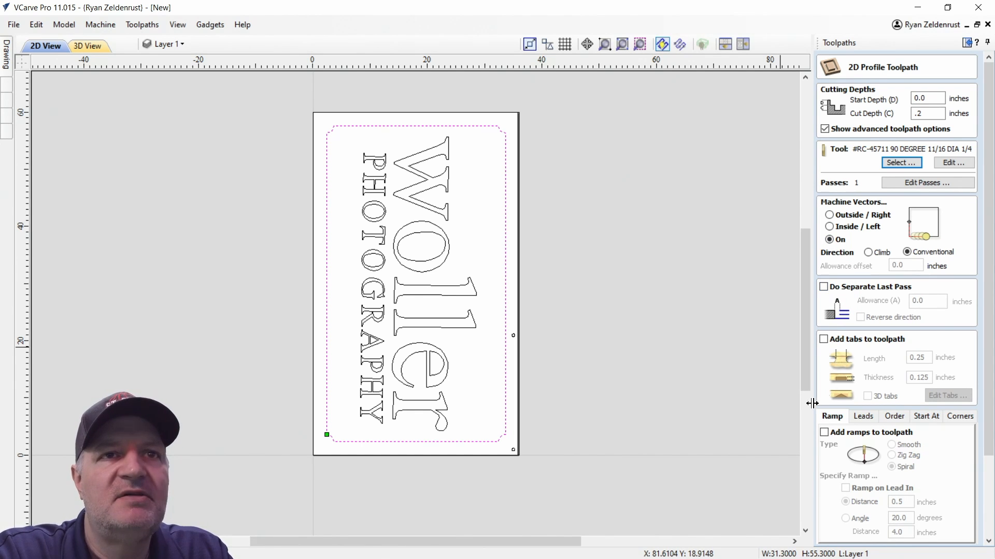
pyautogui.scroll(-4, 879, 438)
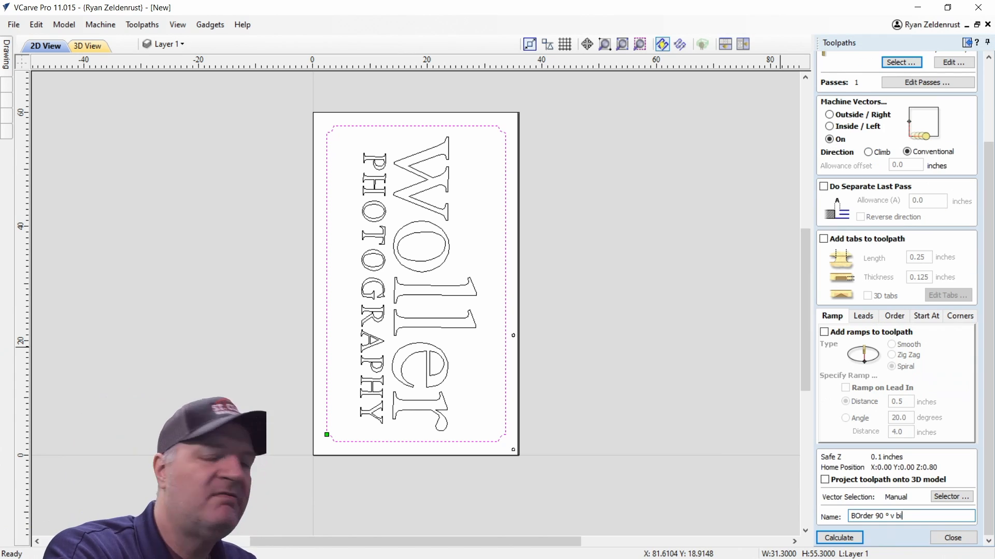
pyautogui.press('Return')
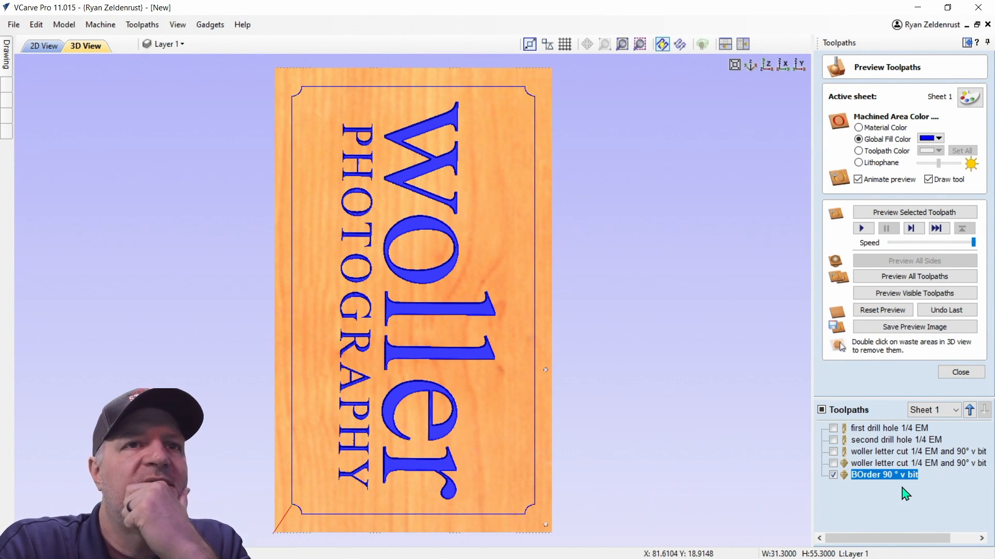
# Simulate the border toolpath on its own and all toolpaths together, resetting the preview to blank material after each run
pyautogui.click(902, 312)
pyautogui.click(935, 299)
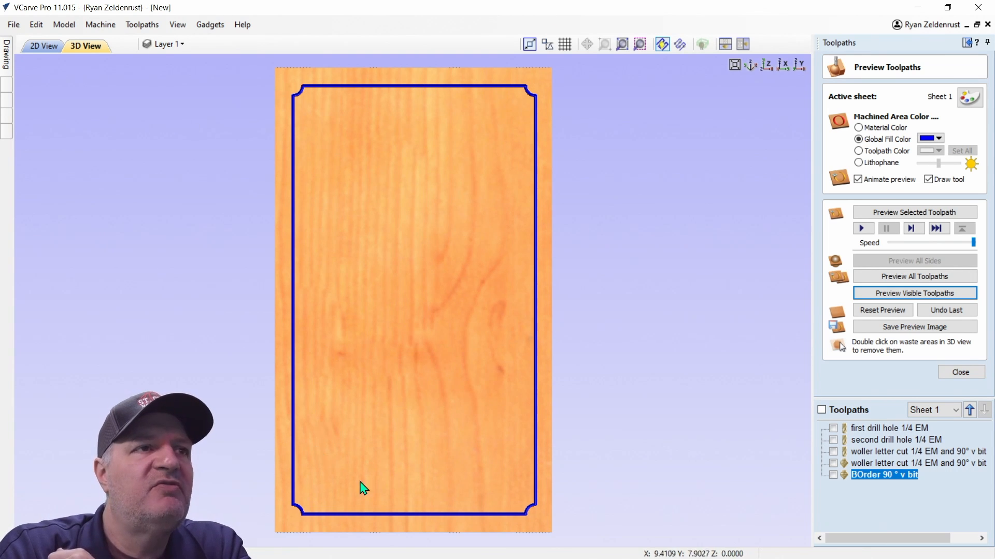
pyautogui.click(900, 312)
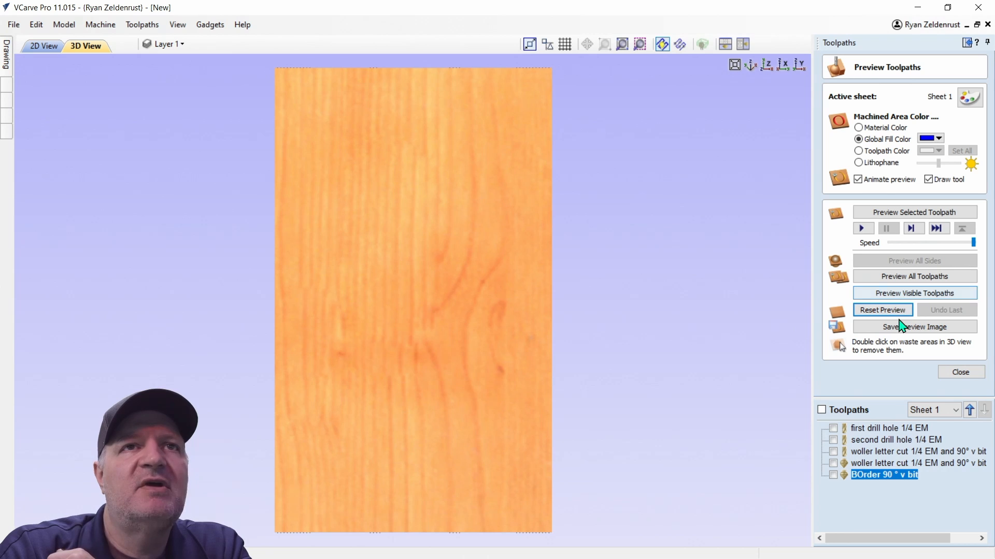
pyautogui.click(910, 282)
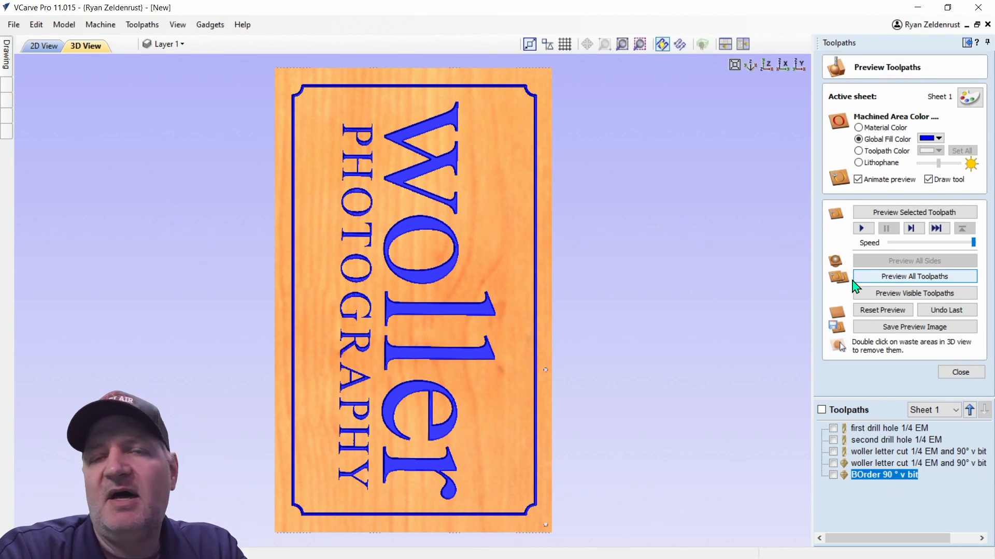
pyautogui.click(898, 310)
pyautogui.click(960, 372)
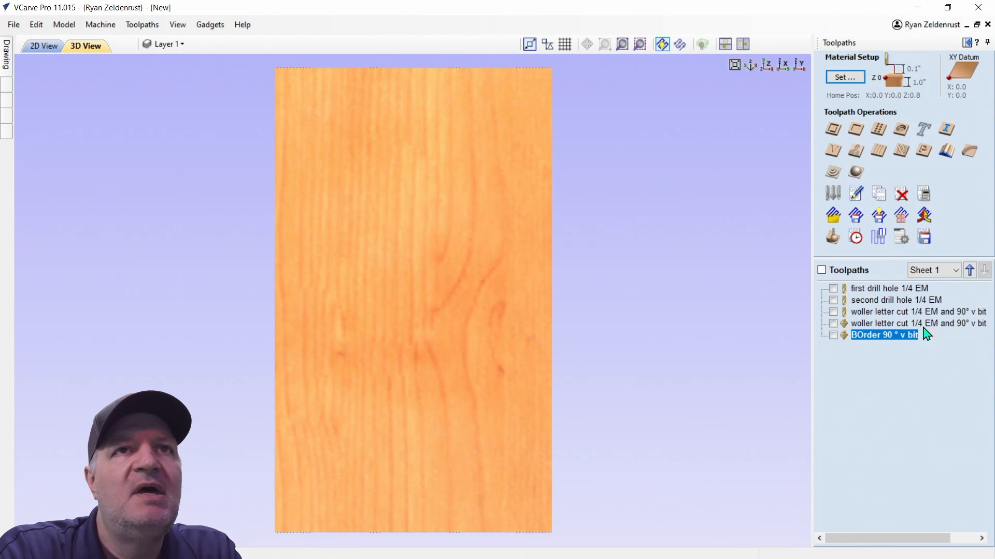
# Turn on toolpath tiling with feed-through in Y and make Tile T1 the active tile
pyautogui.click(877, 237)
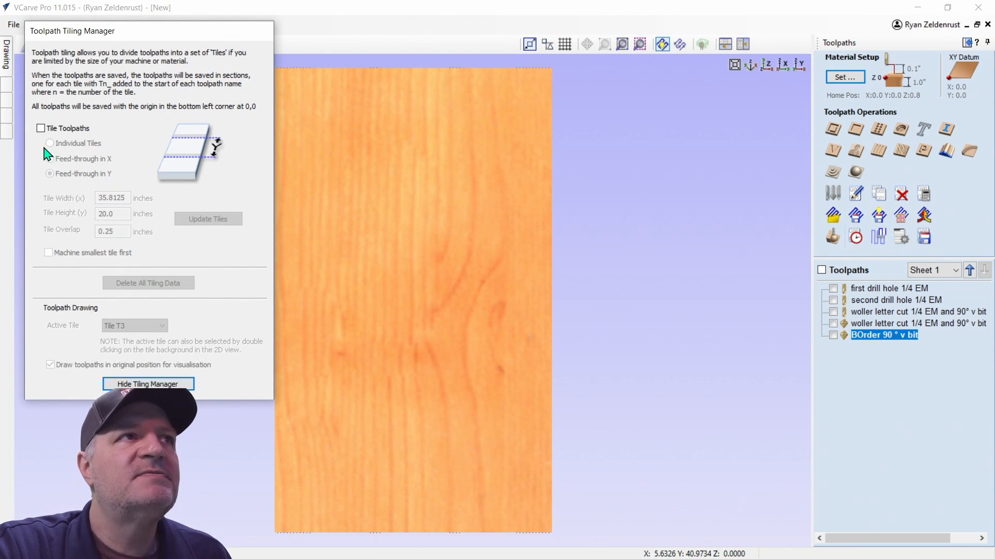
pyautogui.click(41, 128)
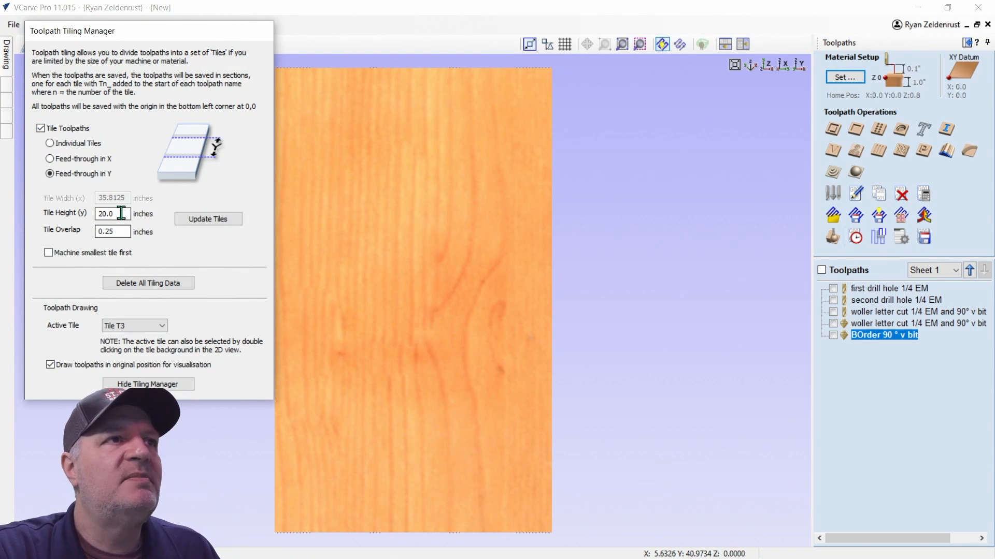
pyautogui.click(161, 326)
pyautogui.click(157, 337)
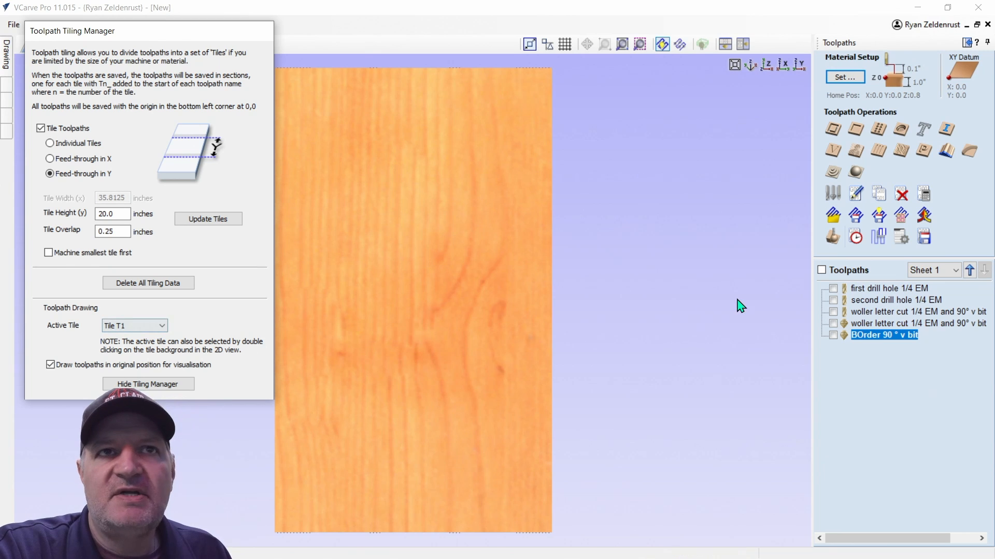
# Simulate all toolpaths for Tile T1, and again with Tile T2 as the active tile
pyautogui.click(832, 239)
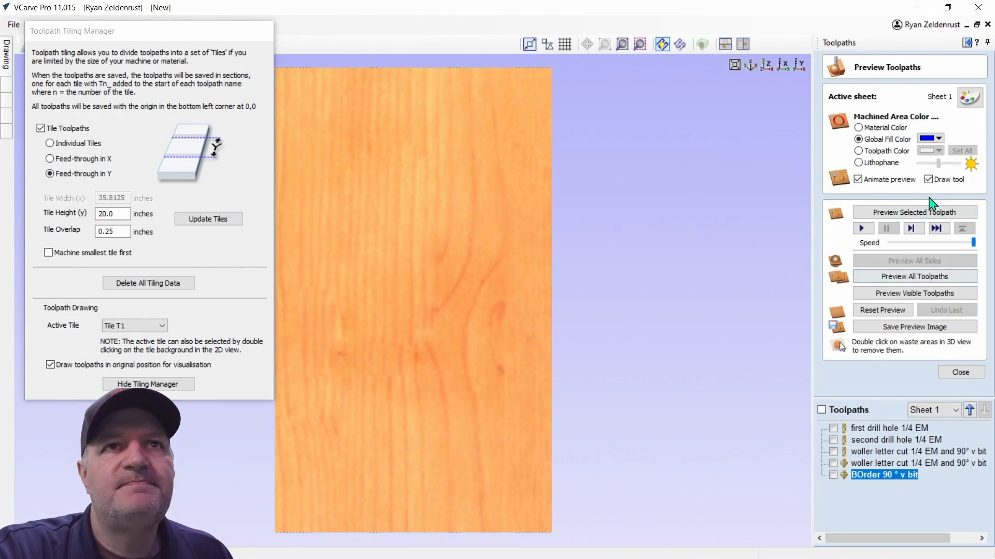
pyautogui.click(896, 278)
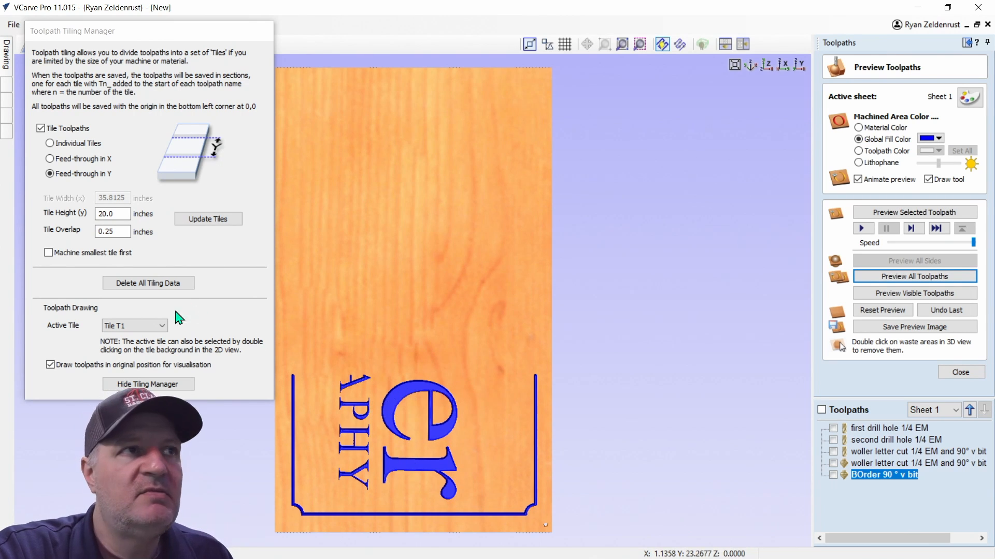
pyautogui.click(160, 325)
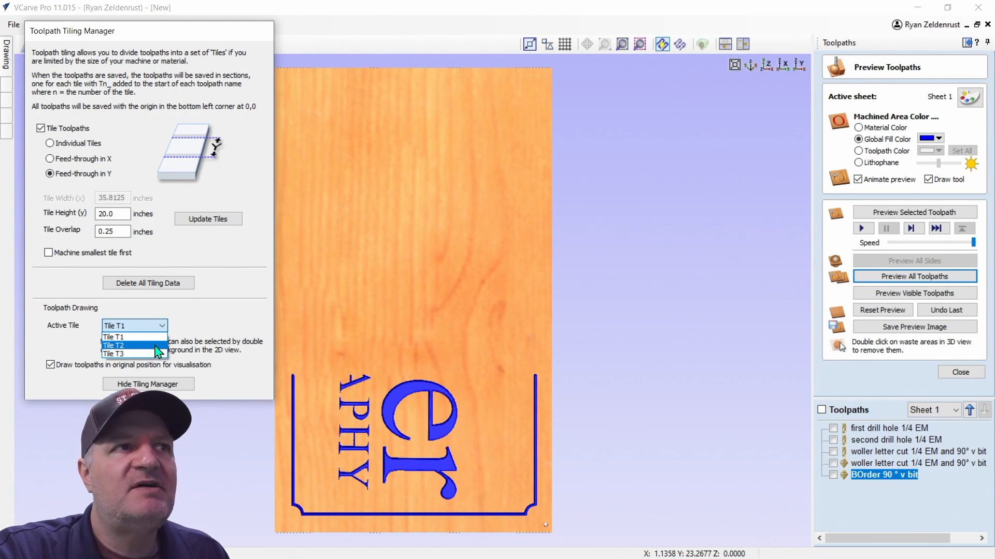
pyautogui.click(155, 345)
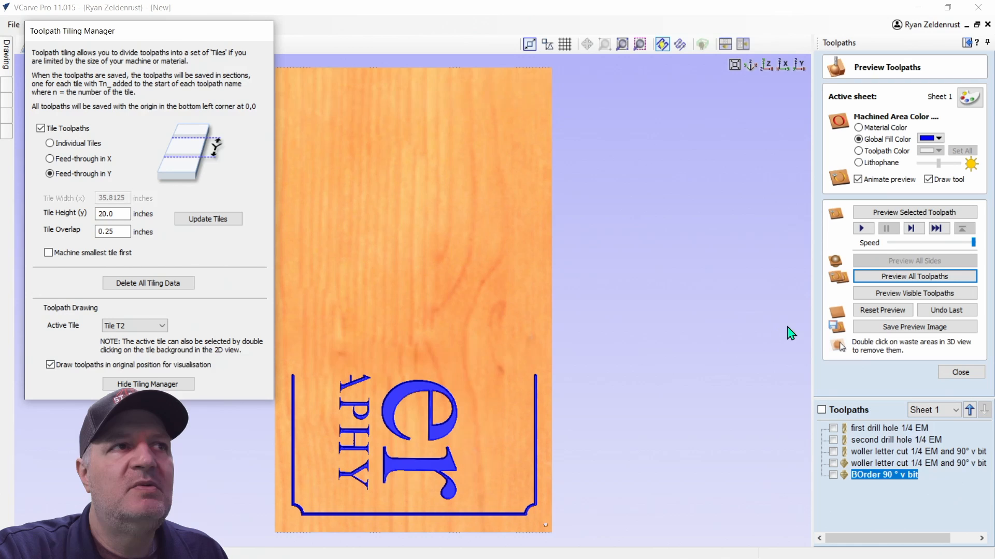
pyautogui.click(920, 279)
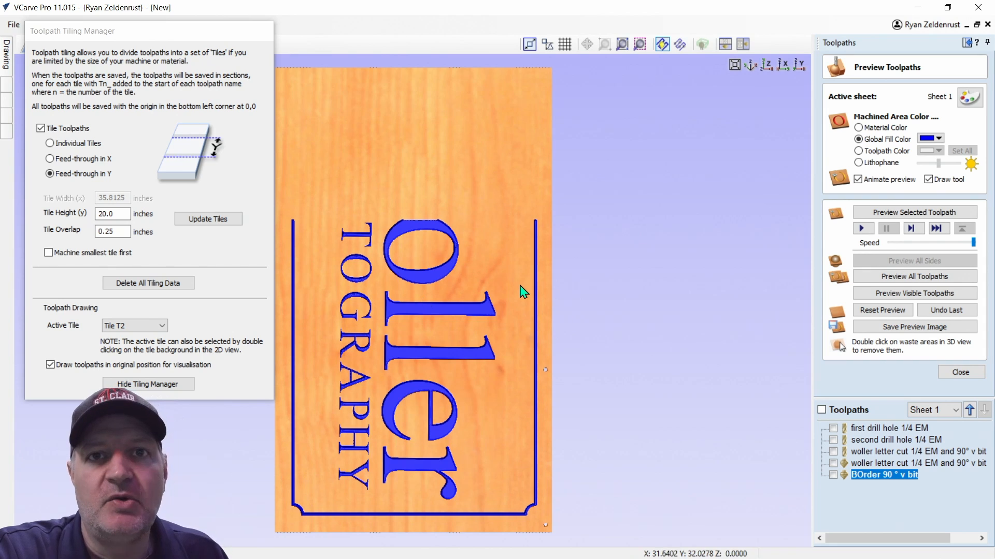
# Simulate all toolpaths with Tile T3 active, and reset the preview to blank material
pyautogui.click(161, 326)
pyautogui.click(154, 354)
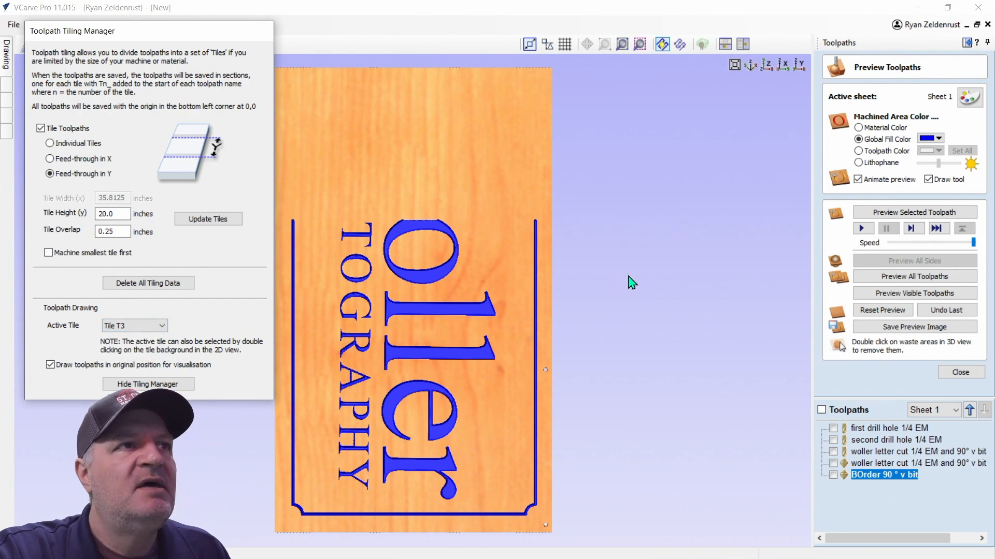
pyautogui.click(950, 279)
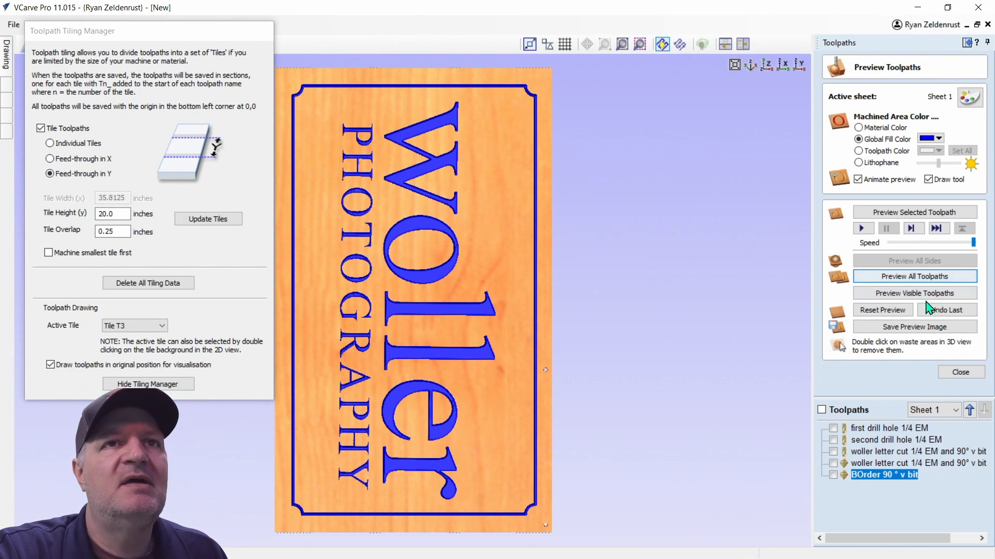
pyautogui.click(899, 311)
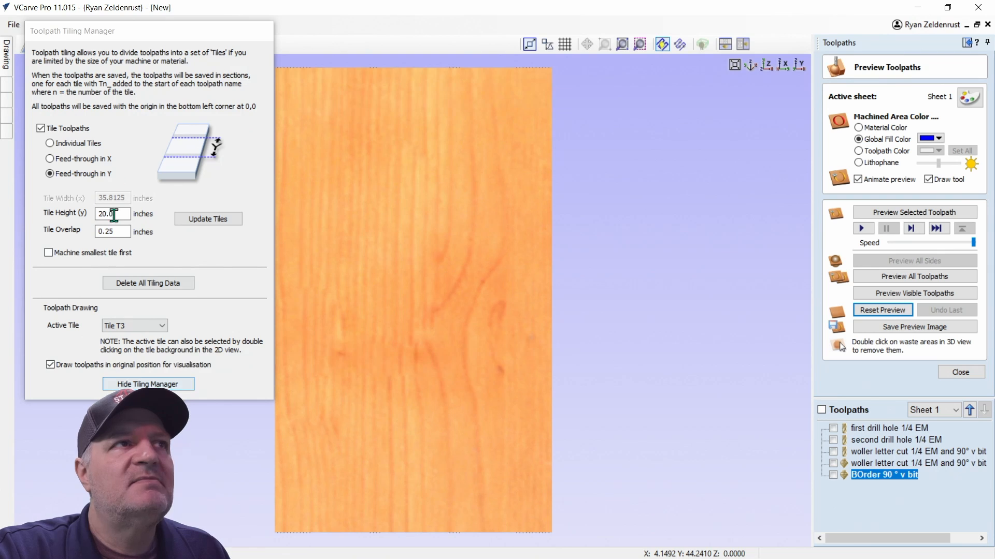
pyautogui.click(150, 383)
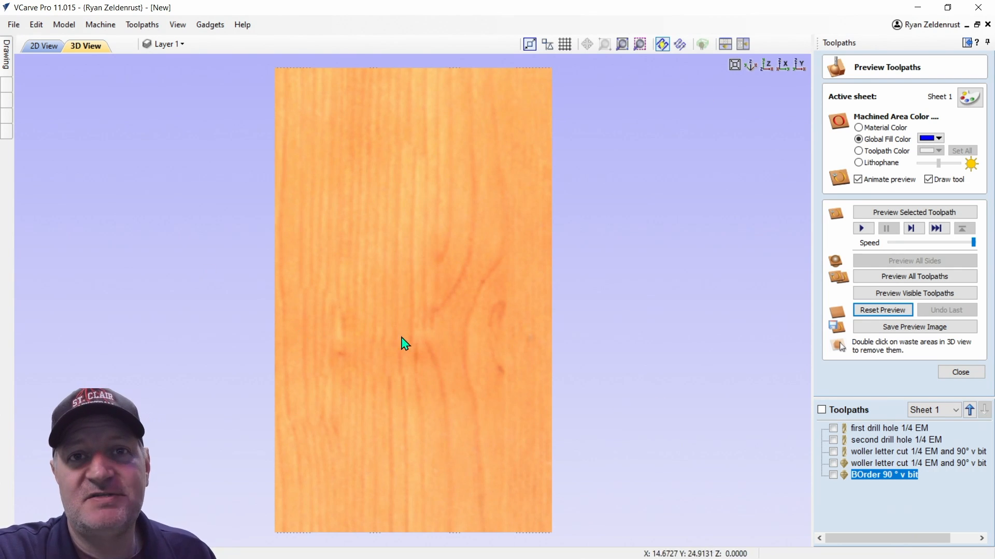
pyautogui.click(981, 374)
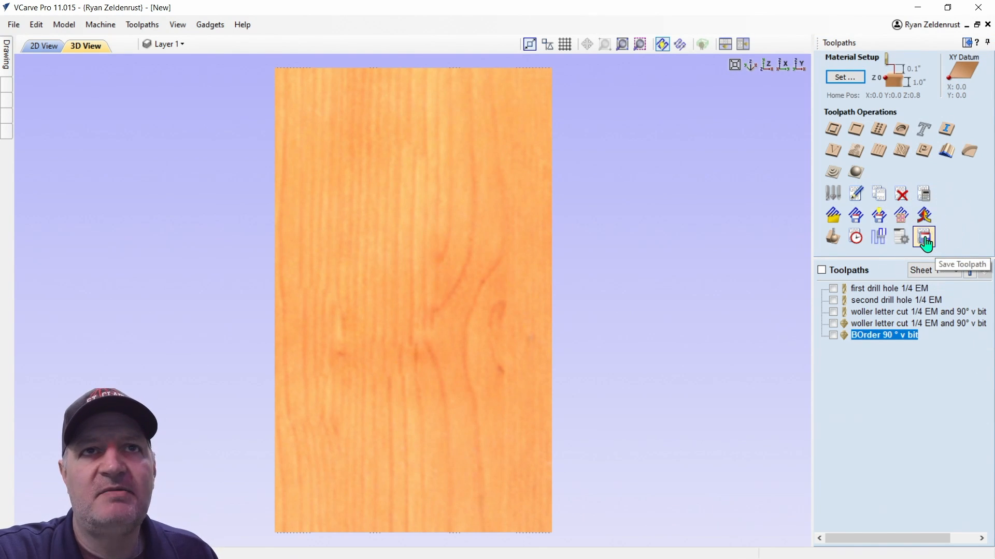
# Turn off tiled output in the toolpath saving settings
pyautogui.click(924, 237)
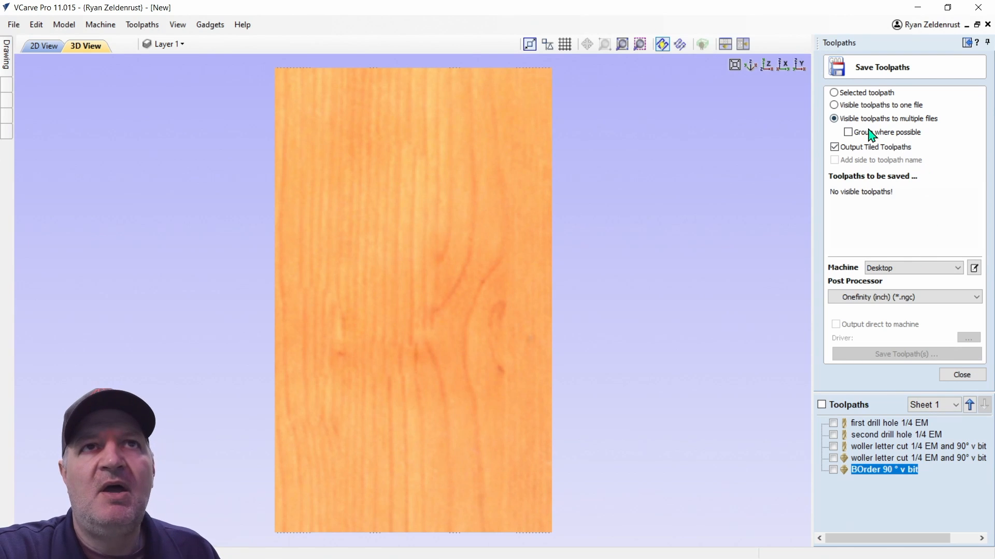
pyautogui.click(848, 153)
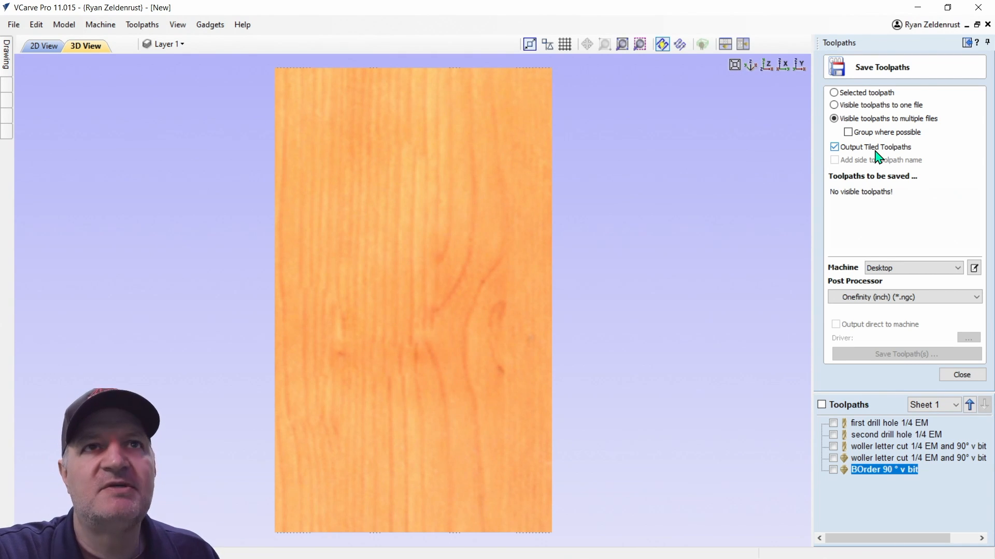
pyautogui.click(835, 148)
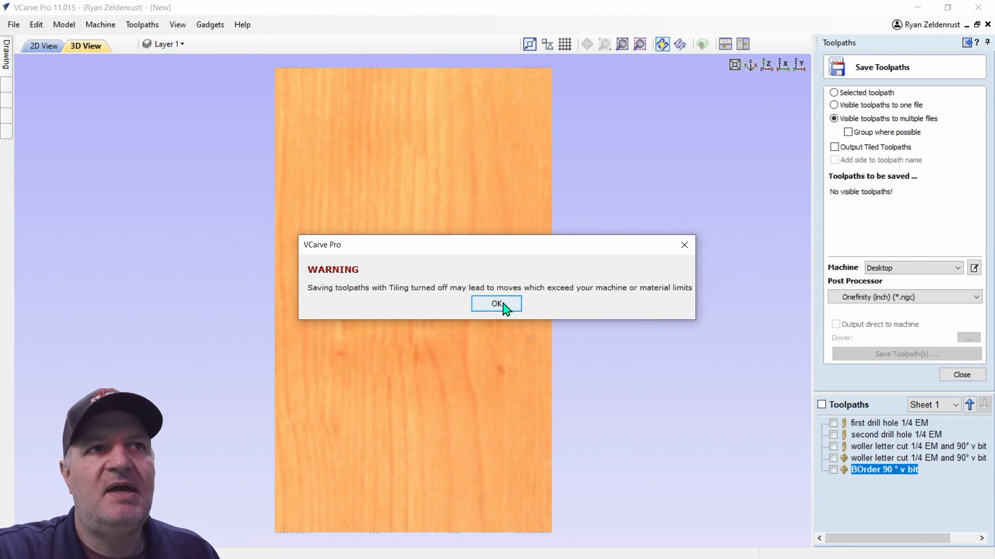
pyautogui.click(498, 305)
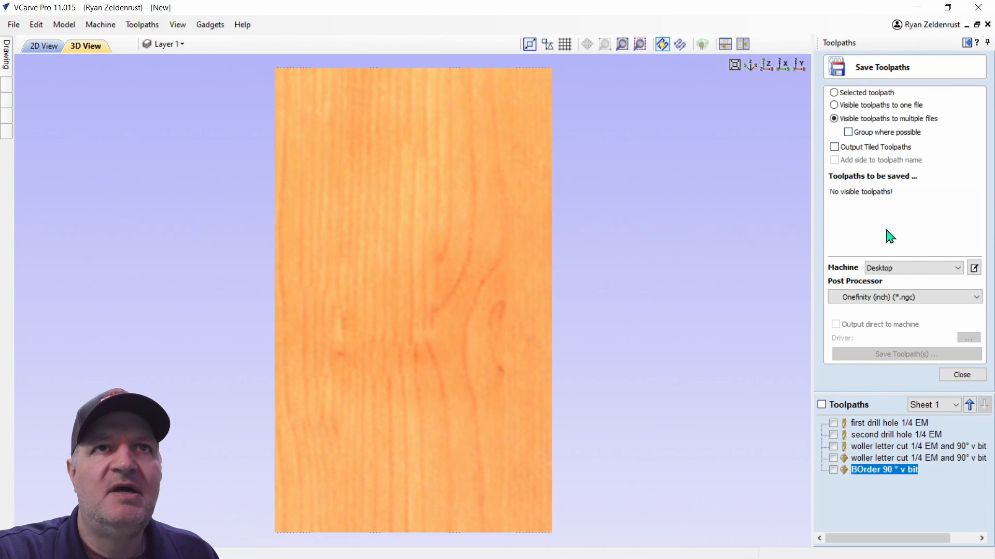
# Save the first and second drill hole toolpaths as separate untiled Onefinity (inch) files named "woller big sign with tiling" in the GCODE folder
pyautogui.click(833, 423)
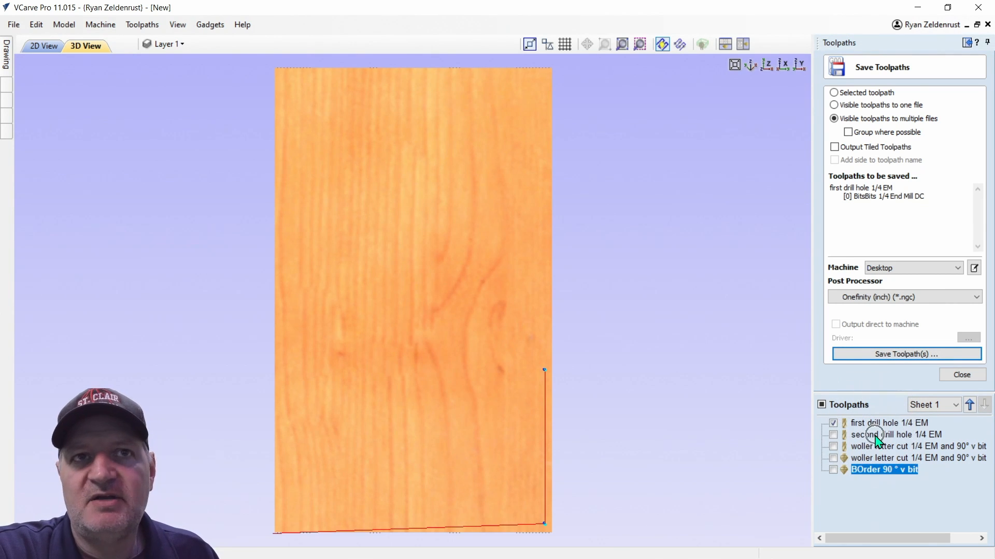
pyautogui.click(833, 435)
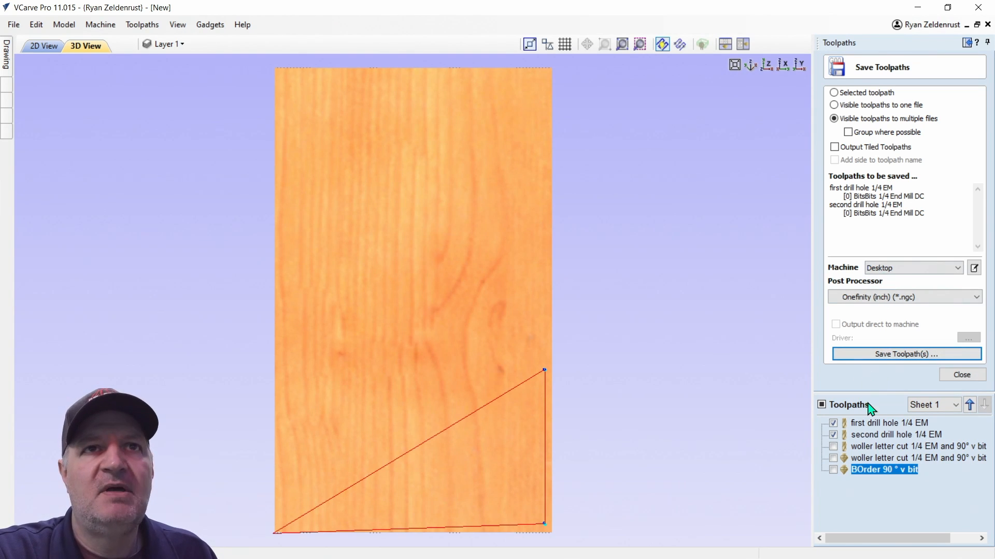
pyautogui.click(902, 355)
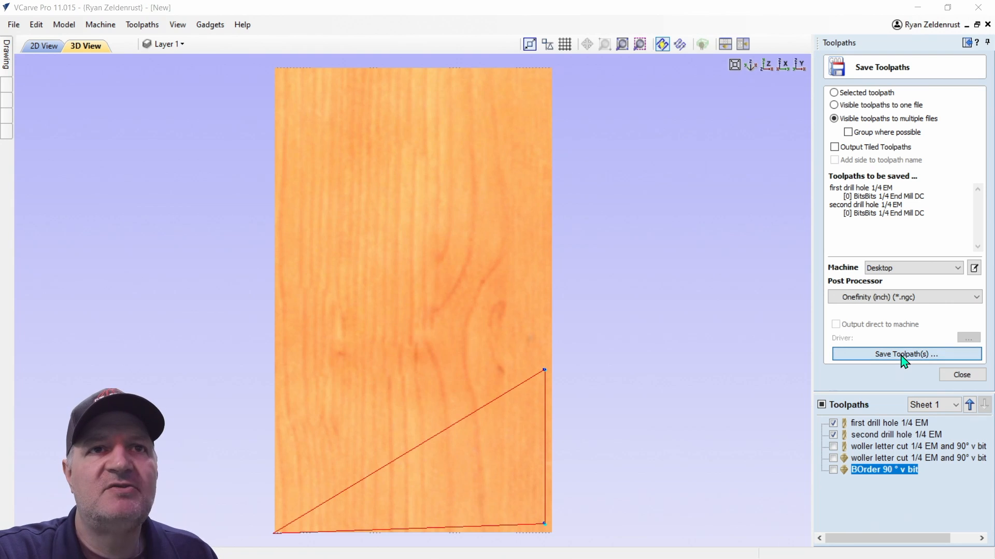
pyautogui.doubleClick(169, 110)
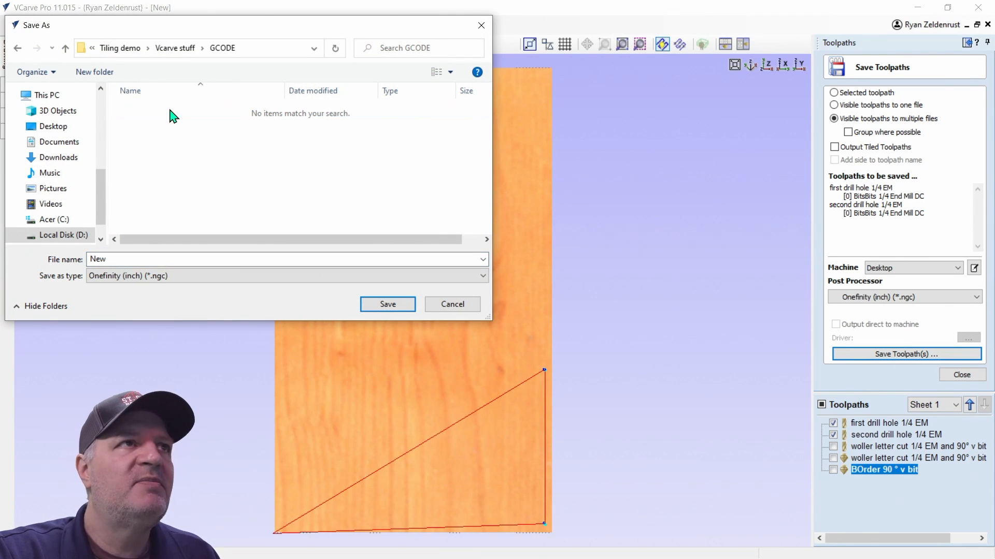
pyautogui.doubleClick(188, 258)
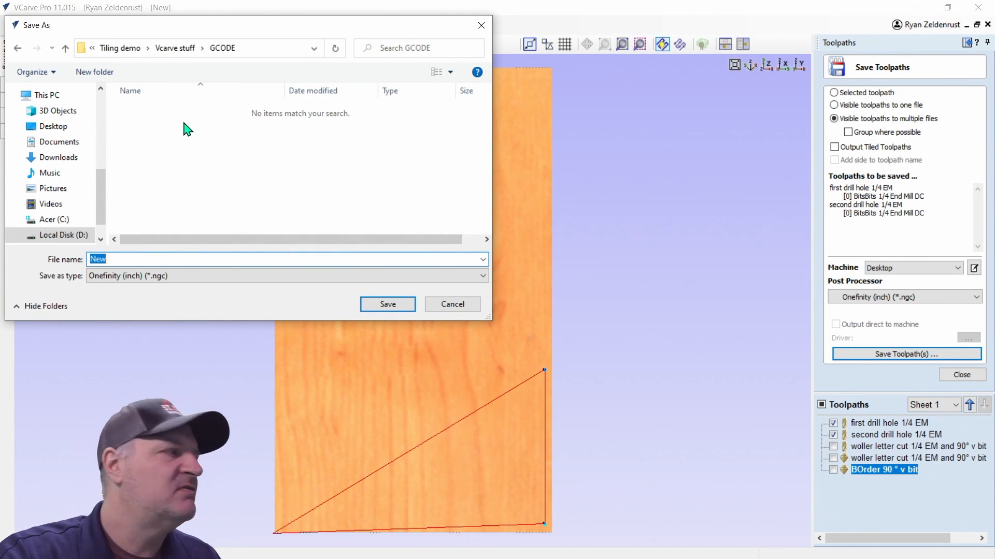
pyautogui.write('woller big sign with tiling')
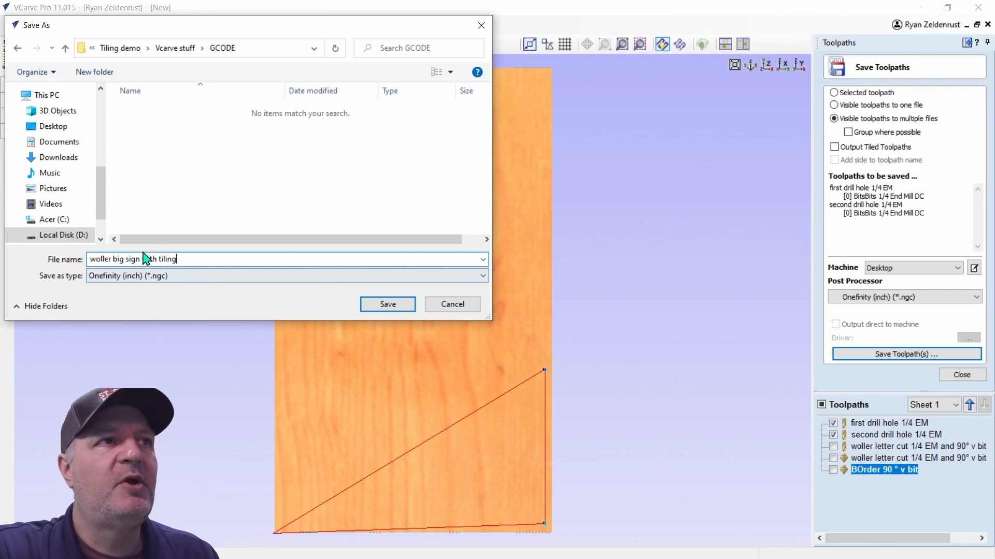
pyautogui.click(394, 306)
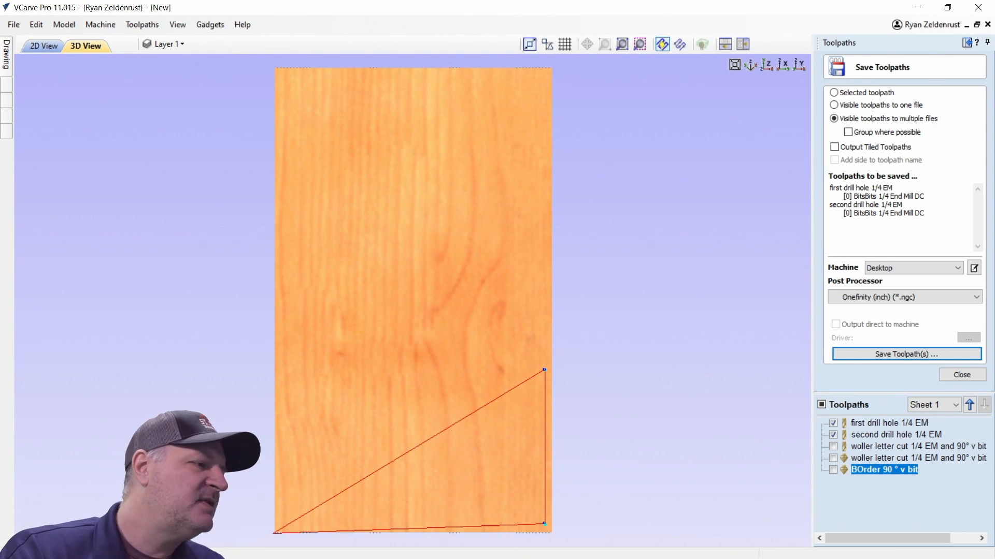
pyautogui.hotkey('alt', 'Tab')
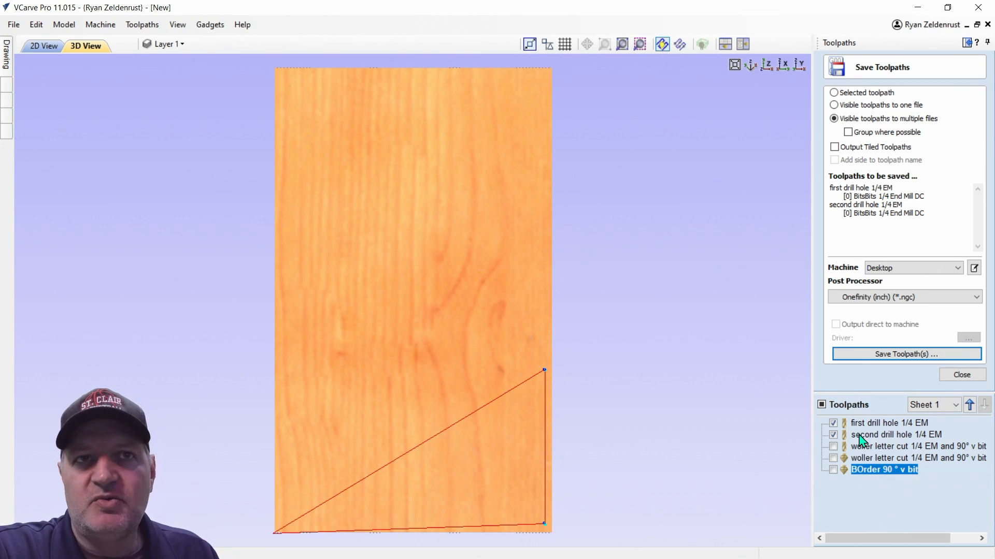
# Exclude both drill hole toolpaths from the next save and turn tiled output back on
pyautogui.click(833, 423)
pyautogui.click(833, 435)
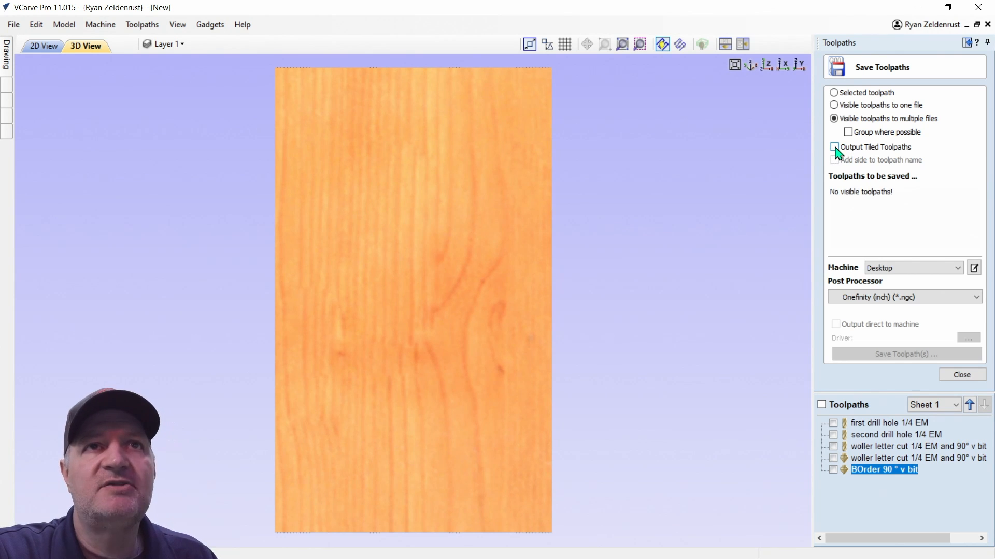
pyautogui.press('ctrl')
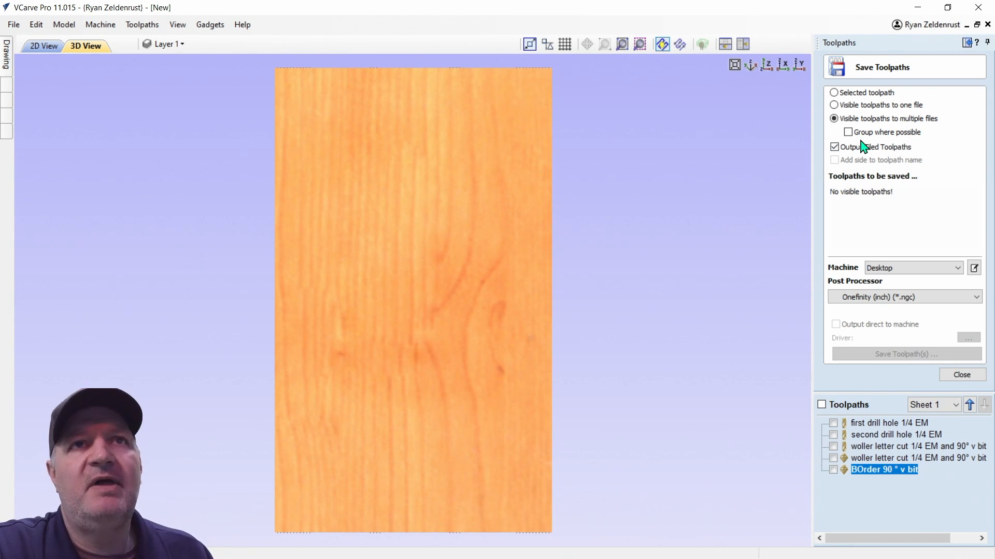
# Include both woller letter cut toolpaths and the BOrder 90 ° v bit toolpath in the save
pyautogui.click(834, 447)
pyautogui.click(834, 458)
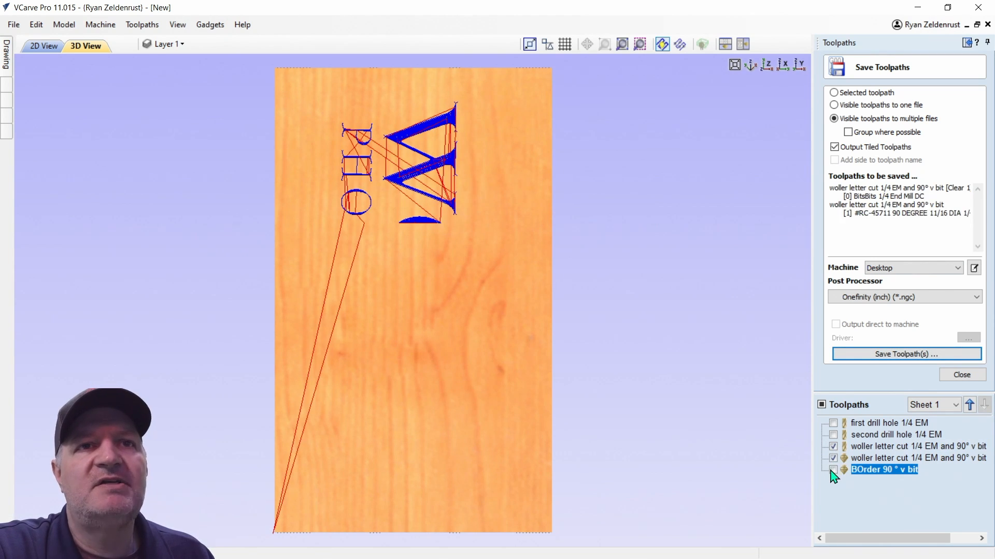
pyautogui.click(833, 470)
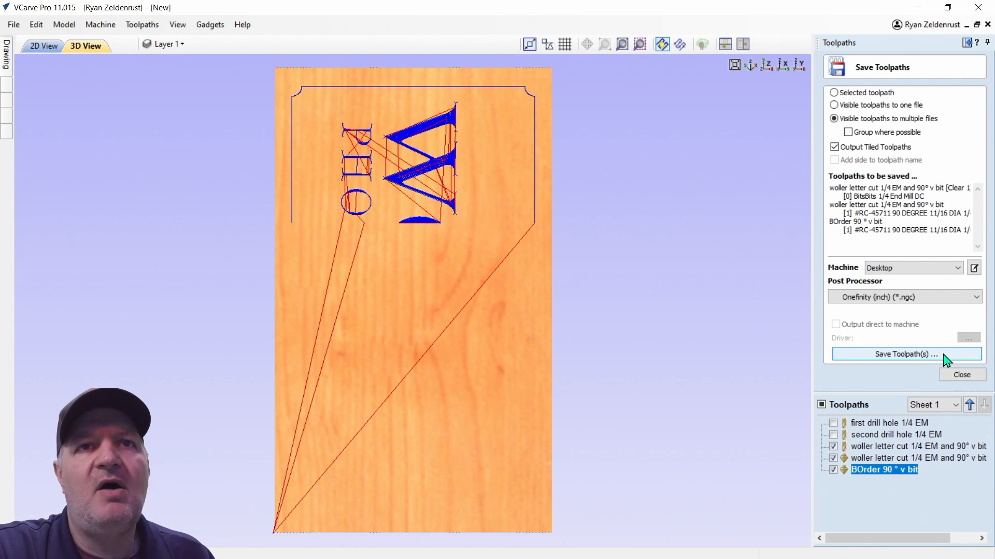
# Save the visible toolpaths as separate tiled Onefinity (inch) files named "Wooler Big Sign with Tiling" in the GCODE folder
pyautogui.click(884, 355)
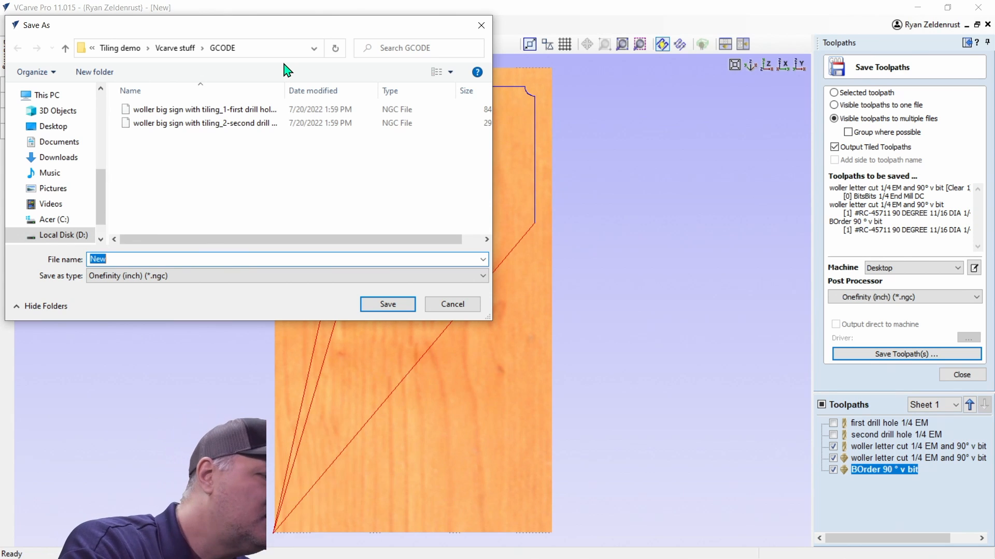
pyautogui.write('Wooler ')
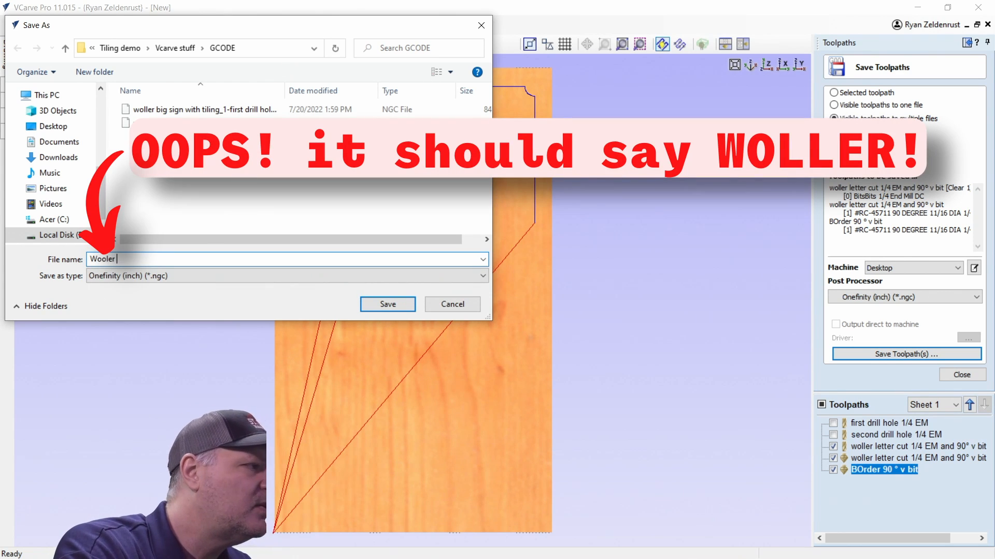
pyautogui.write('Big S')
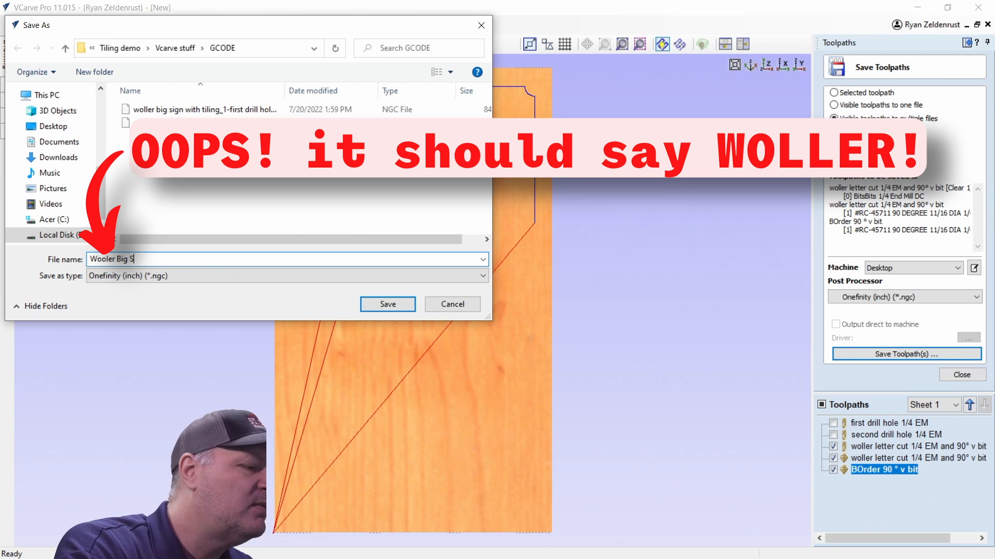
pyautogui.write('ign with T')
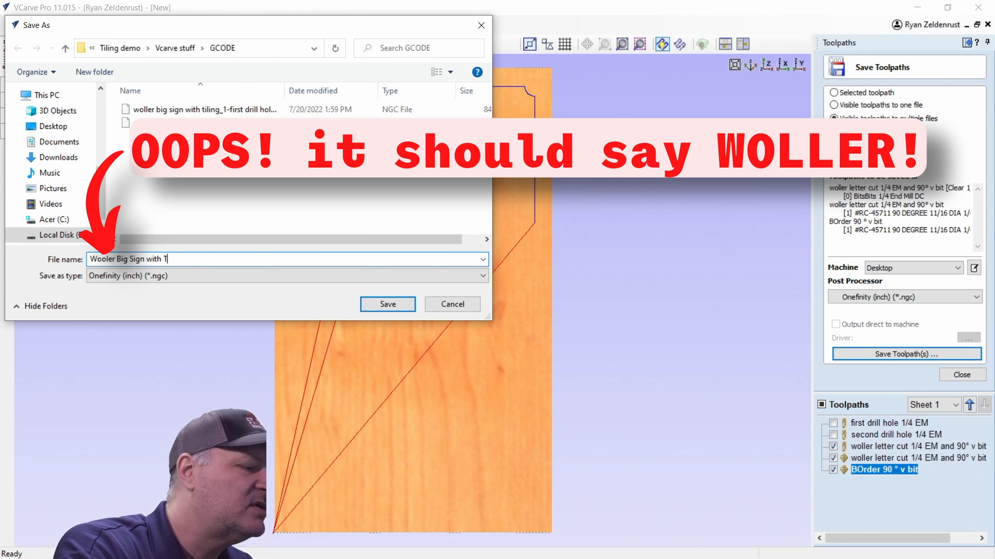
pyautogui.write('iling')
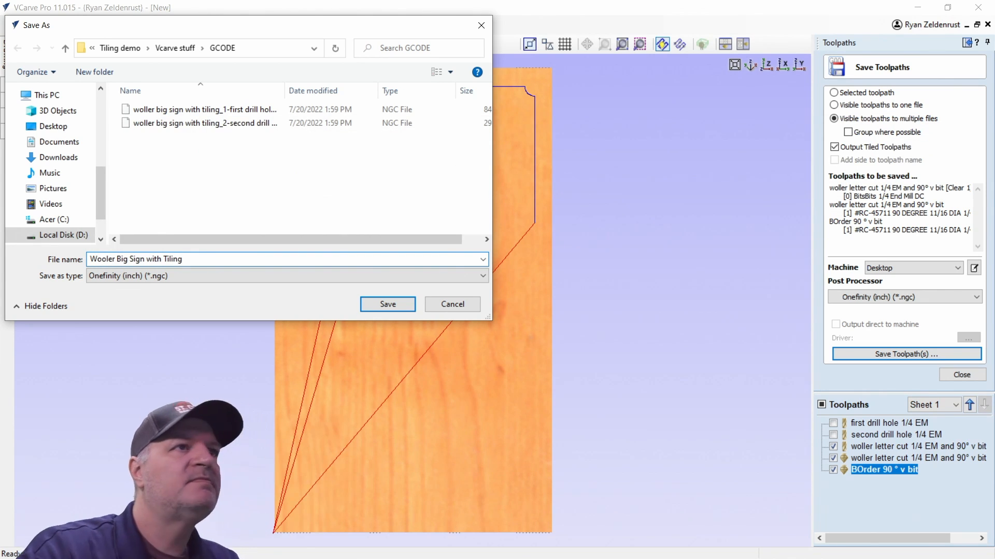
pyautogui.click(391, 306)
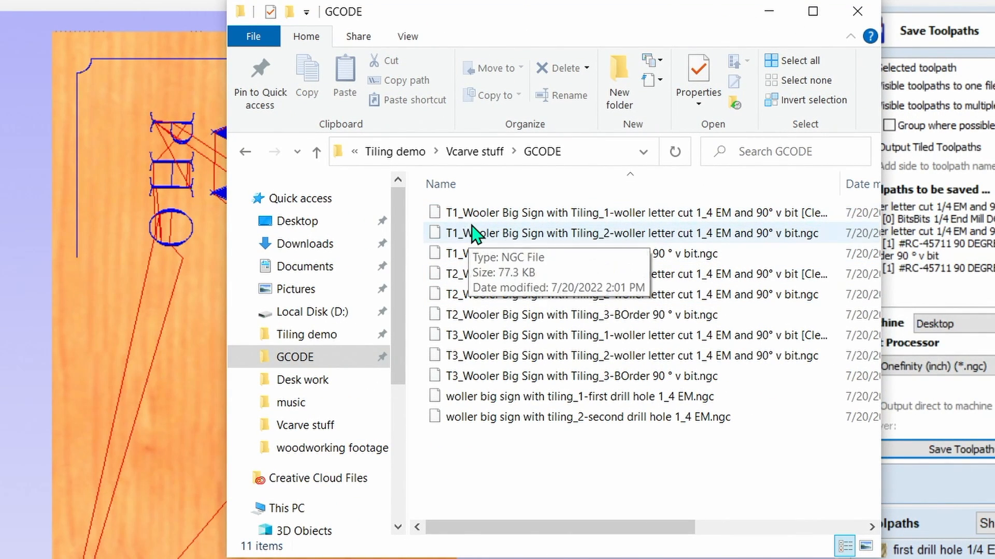
# Examine the saved tile files in the GCODE folder in File Explorer, widening the Name column to read their full names
pyautogui.click(456, 254)
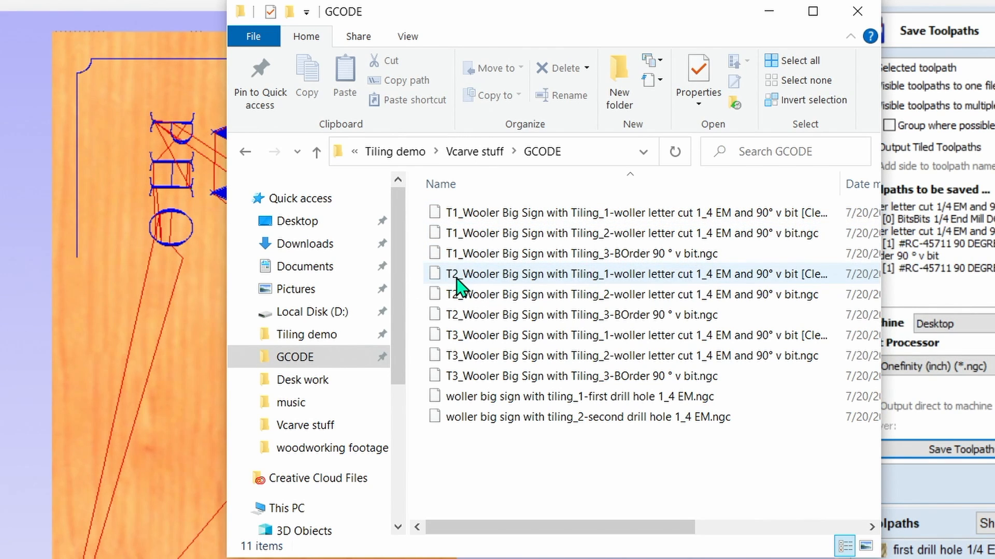
pyautogui.click(458, 317)
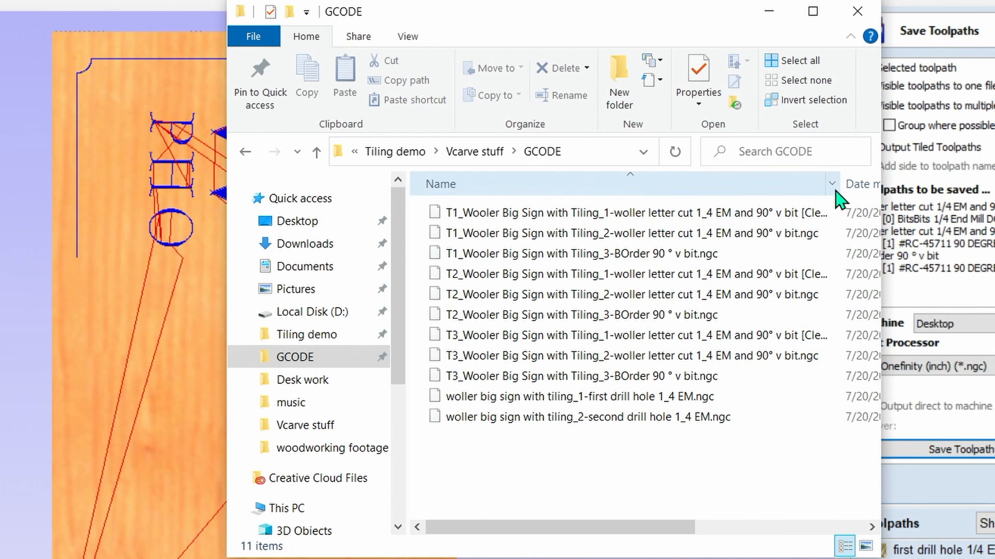
pyautogui.moveTo(841, 188); pyautogui.dragTo(868, 187)
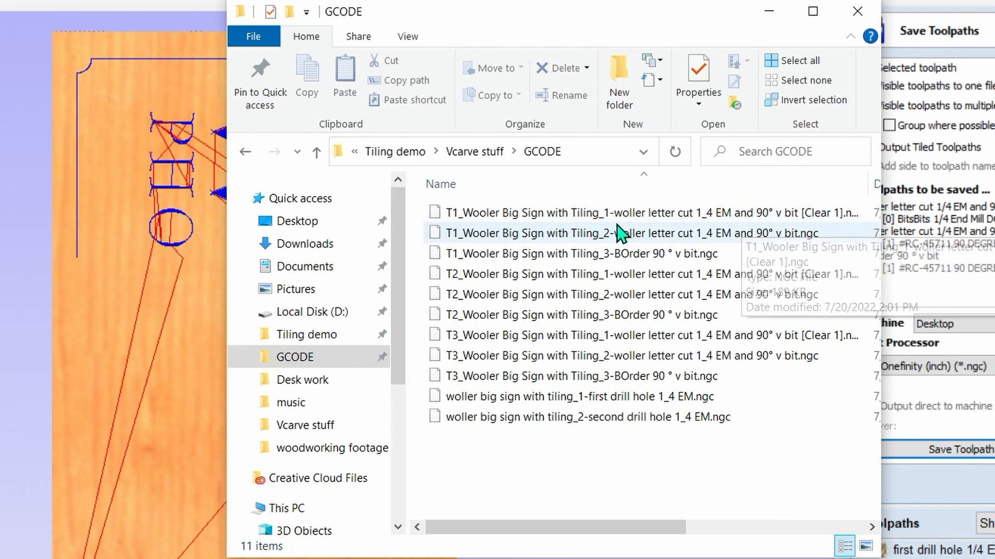